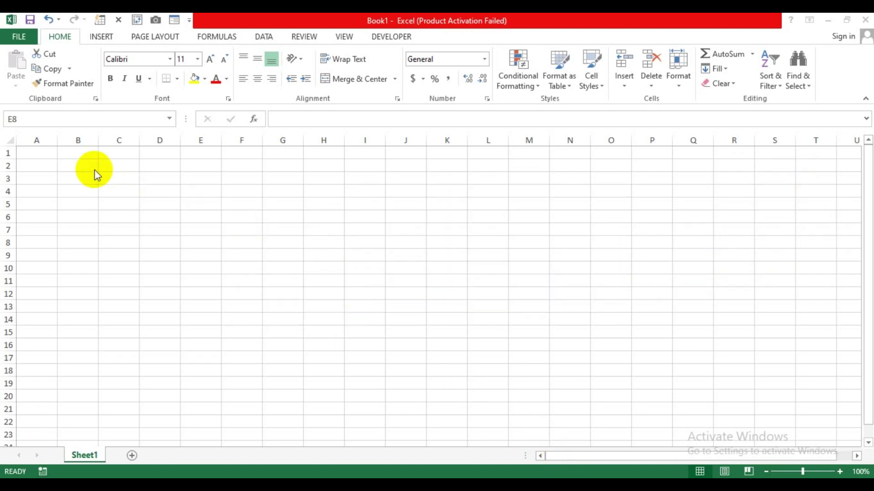
# Enter the headings Sr, Name and Department in cells A6 to C6
pyautogui.click(36, 216)
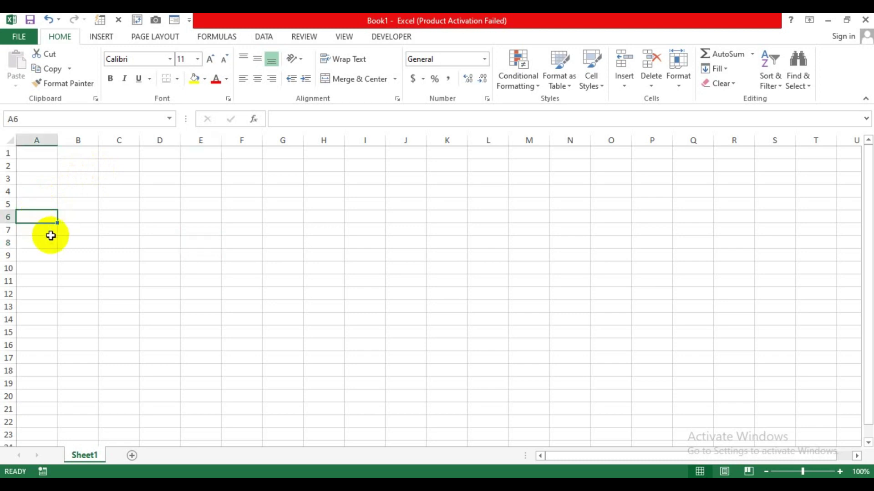
pyautogui.write('Sr')
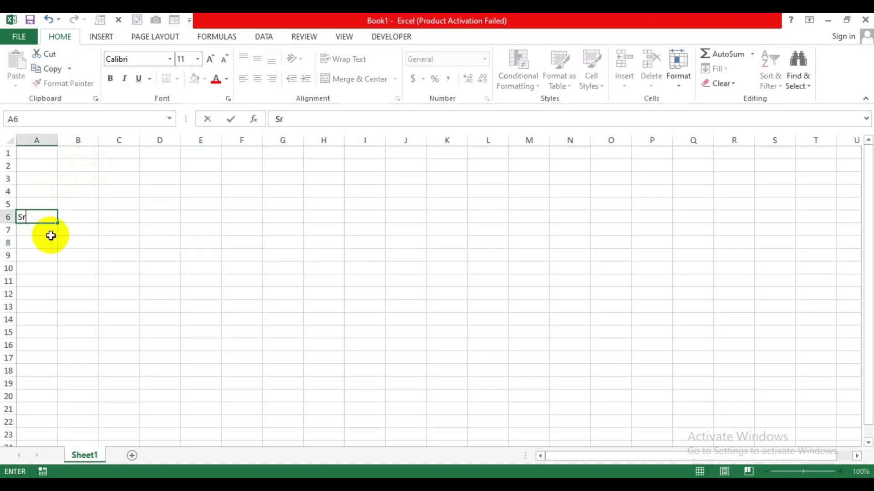
pyautogui.press('Tab')
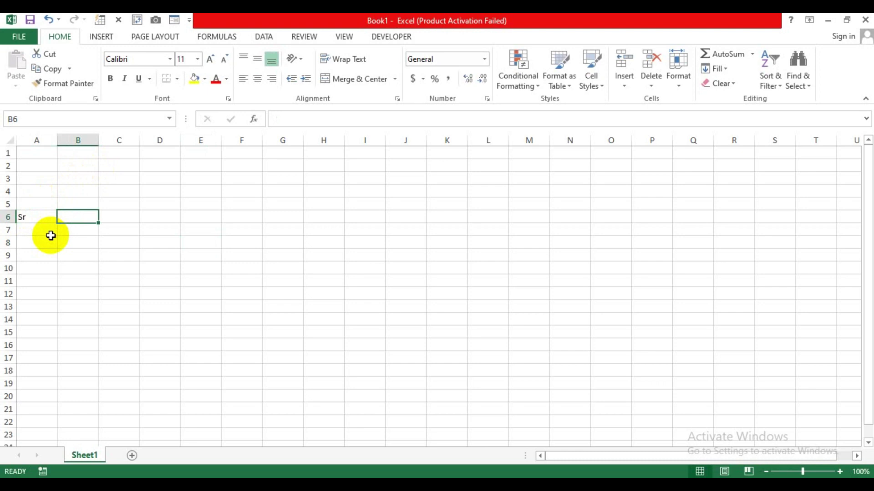
pyautogui.write('Name')
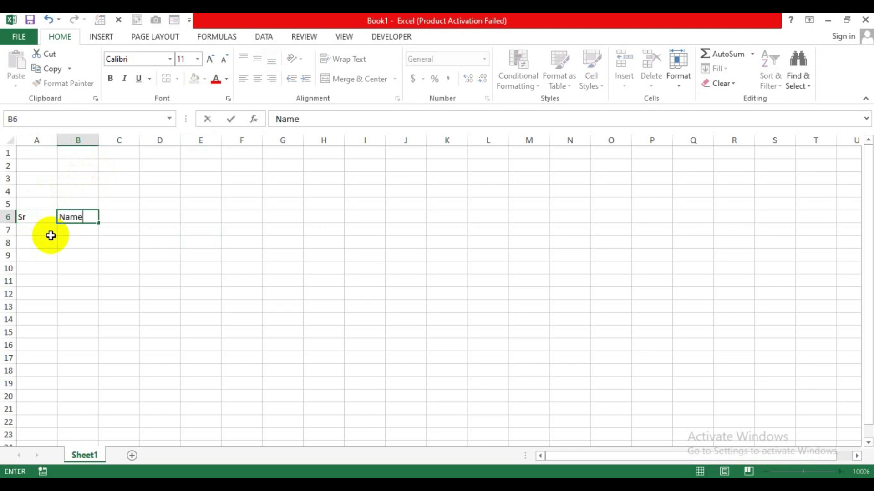
pyautogui.press('Tab')
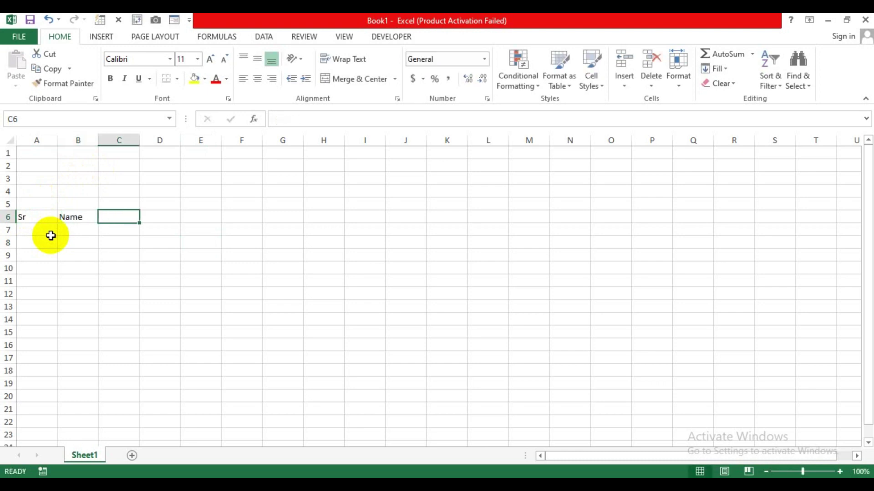
pyautogui.write('Department')
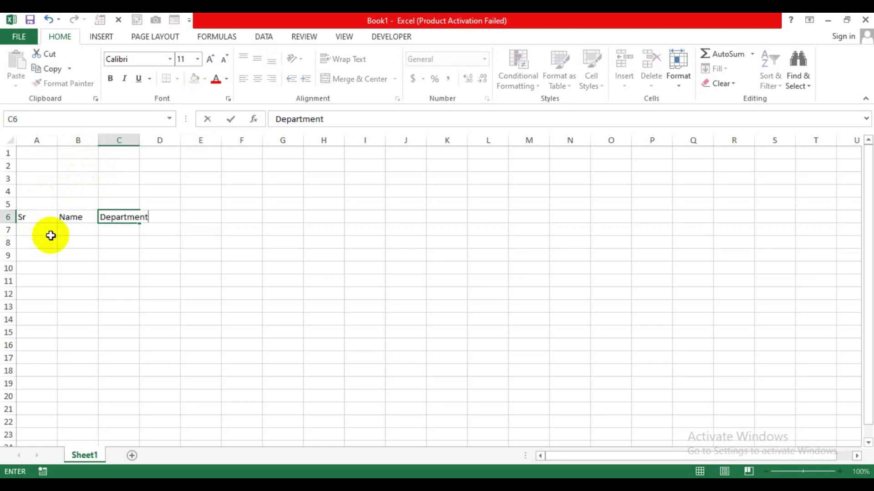
pyautogui.press('Tab')
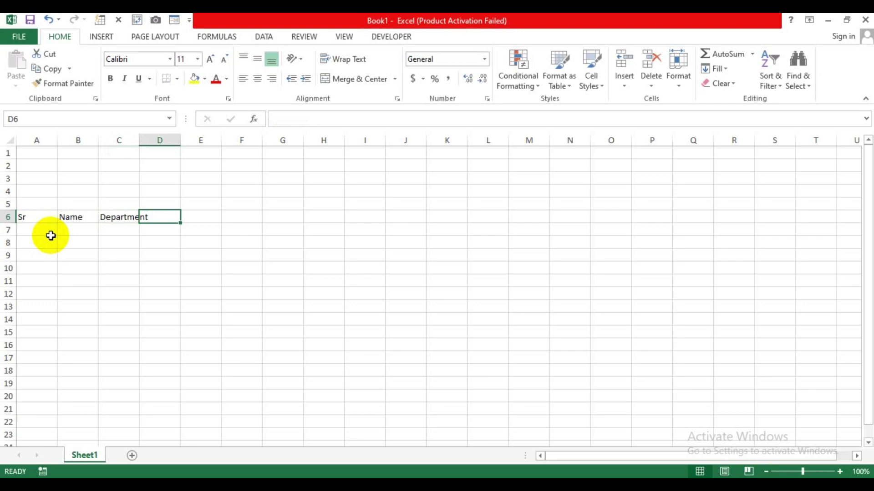
# Autofit column C, then fill row 6 from D6 with dates 01-Jan through 31-Jan
pyautogui.doubleClick(138, 142)
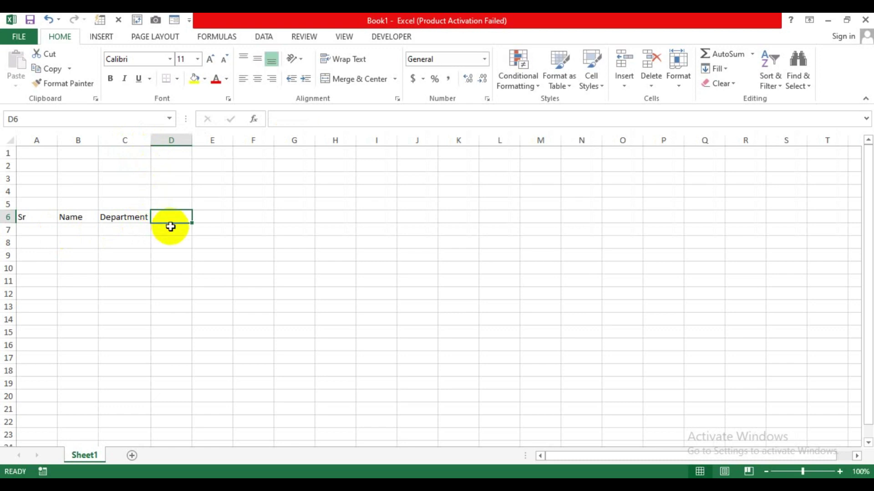
pyautogui.write('01-Jan')
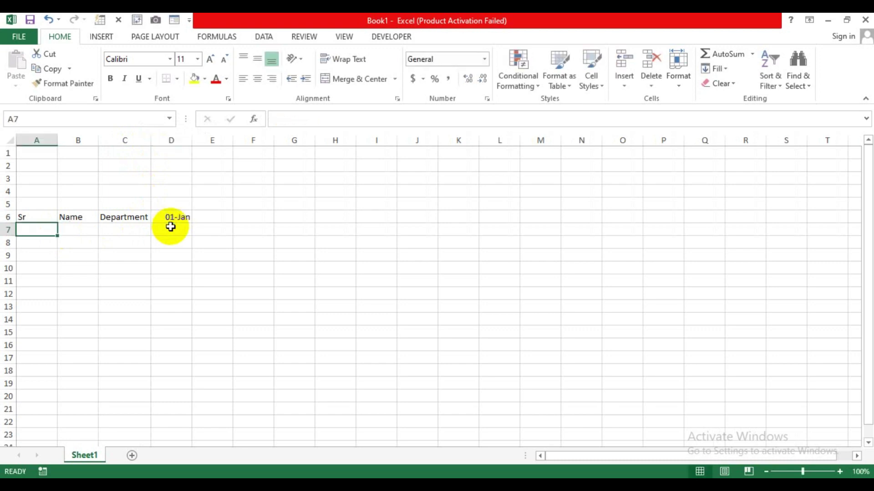
pyautogui.click(184, 219)
pyautogui.moveTo(193, 225); pyautogui.dragTo(837, 228)
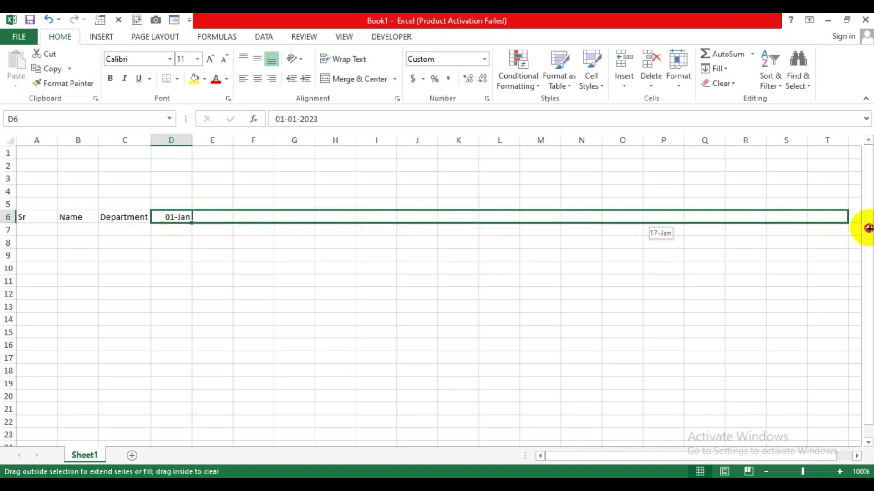
pyautogui.moveTo(837, 229)
pyautogui.mouseDown()
pyautogui.moveTo(525, 229)
pyautogui.moveTo(512, 222)
pyautogui.moveTo(622, 226)
pyautogui.mouseUp()
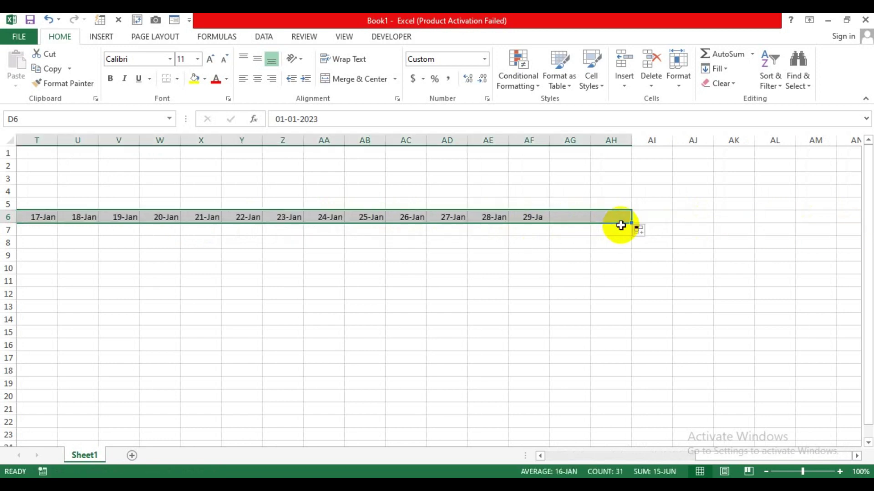
# Narrow date columns D to AH to fit their dates
pyautogui.moveTo(702, 456); pyautogui.dragTo(523, 439)
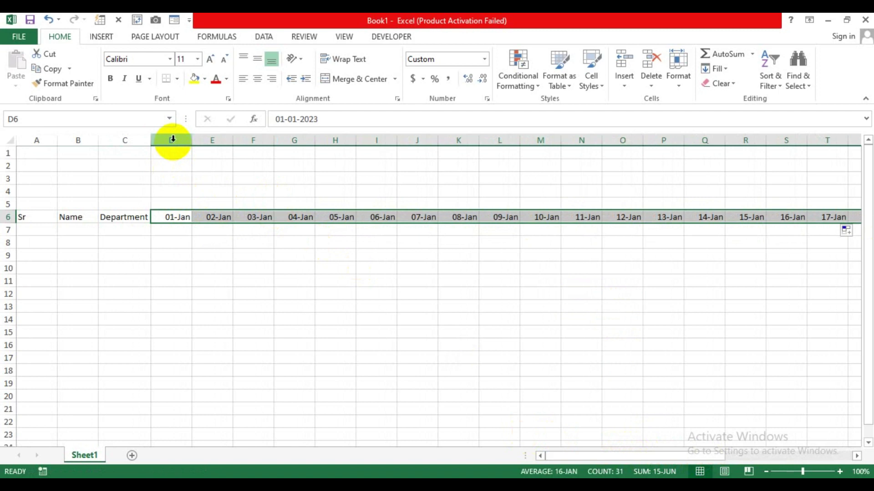
pyautogui.moveTo(173, 139)
pyautogui.mouseDown()
pyautogui.moveTo(855, 139)
pyautogui.moveTo(745, 143)
pyautogui.moveTo(781, 143)
pyautogui.mouseUp()
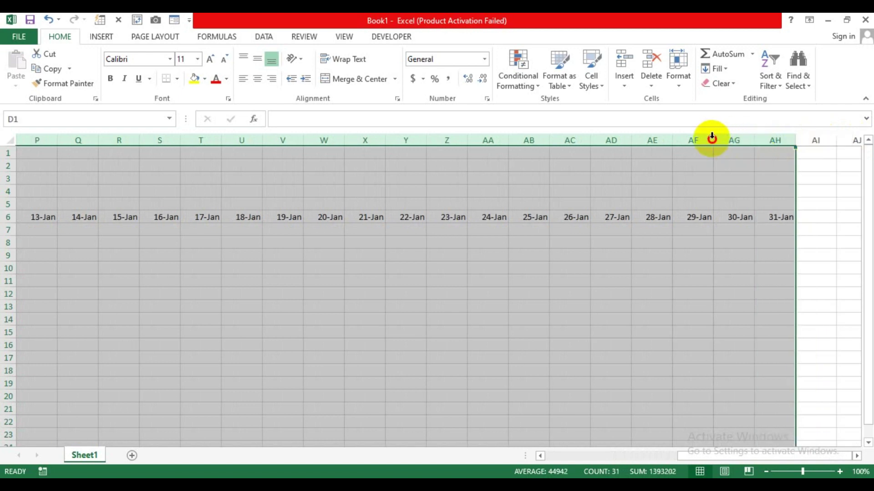
pyautogui.doubleClick(712, 137)
pyautogui.moveTo(672, 456); pyautogui.dragTo(559, 457)
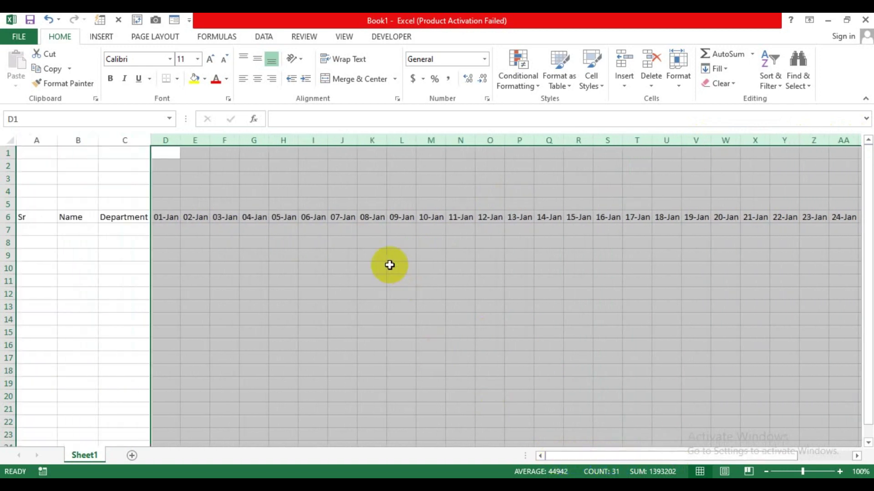
pyautogui.click(224, 231)
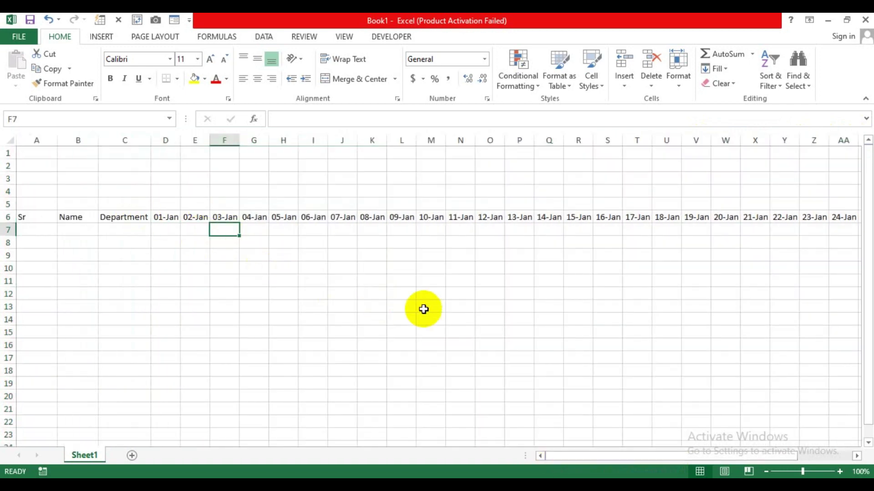
pyautogui.moveTo(610, 456); pyautogui.dragTo(681, 457)
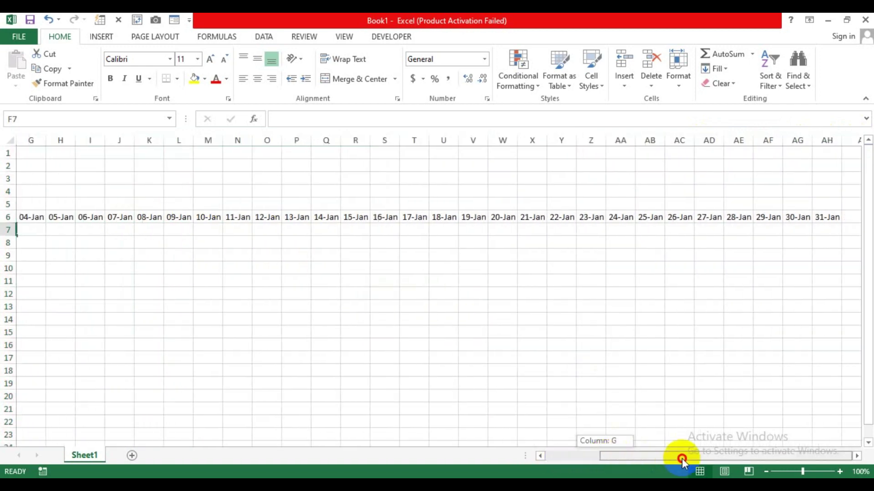
pyautogui.click(856, 457)
pyautogui.click(855, 457)
pyautogui.click(855, 456)
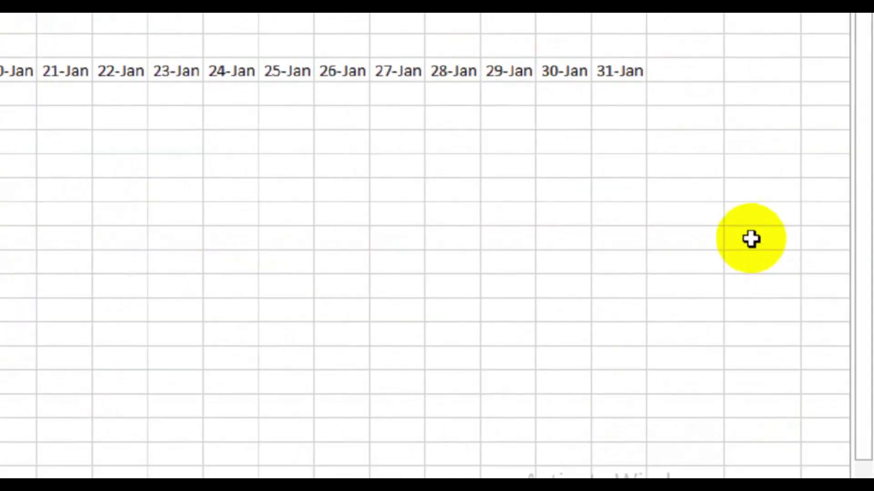
# Enter headings Total Days, Absent, Half Day, Leave and Present in AI6 to AM6
pyautogui.click(766, 219)
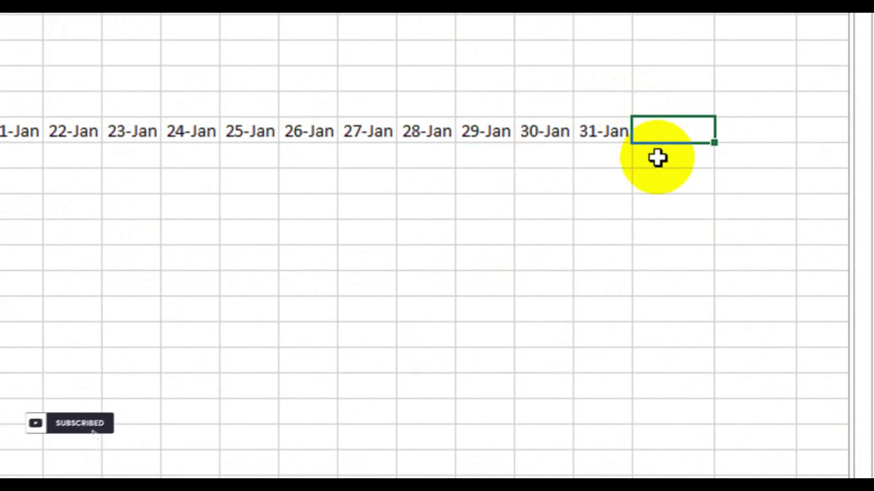
pyautogui.write('Total D')
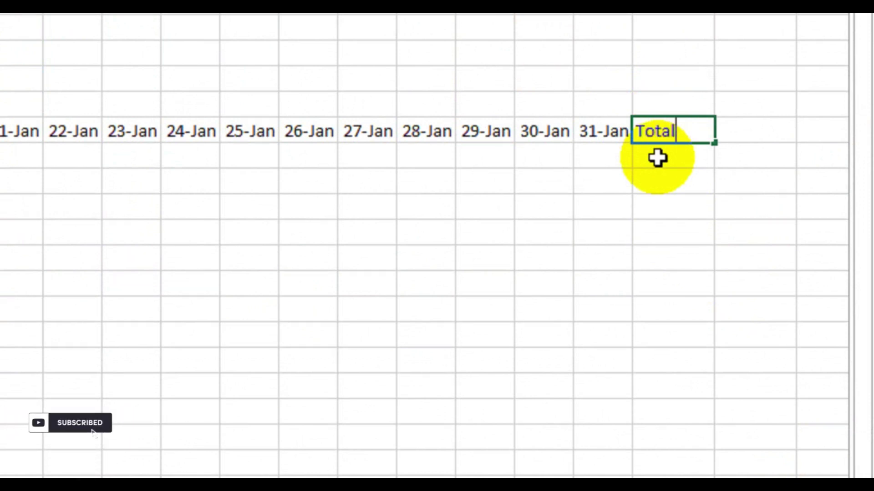
pyautogui.write('Ays')
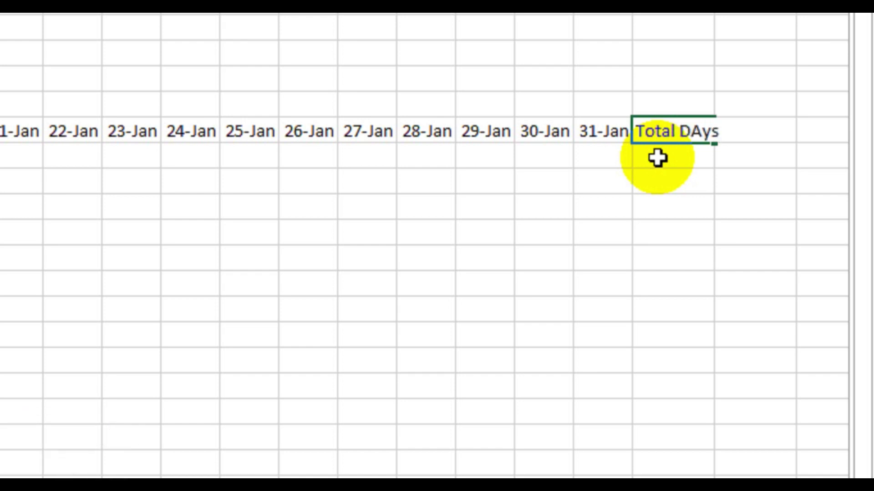
pyautogui.press('Tab')
pyautogui.write('Absent')
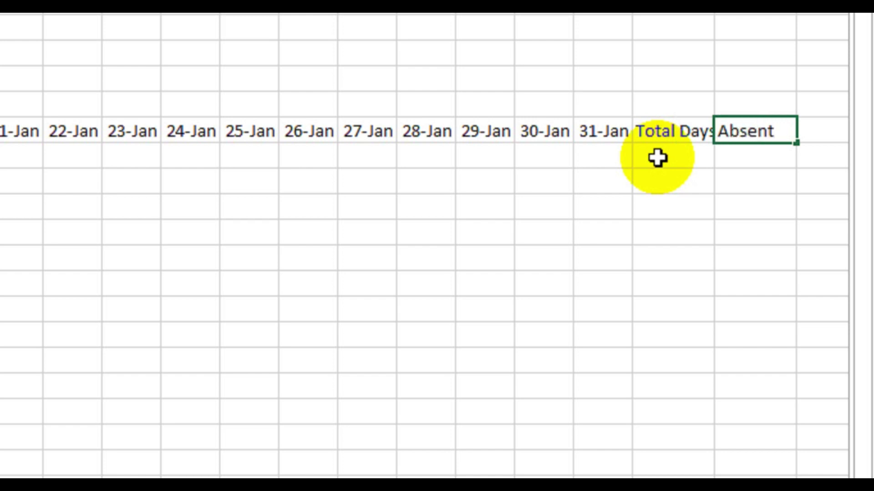
pyautogui.press('Tab')
pyautogui.write('Half DAy')
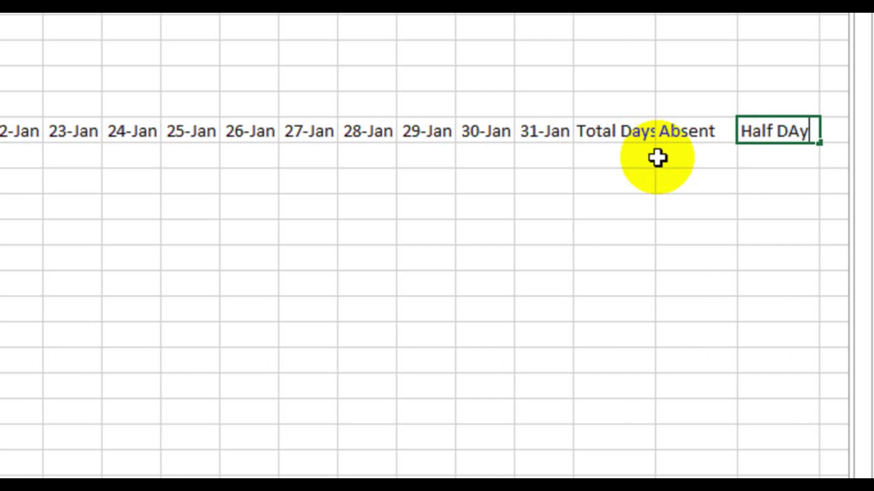
pyautogui.press('Tab')
pyautogui.write('Leave')
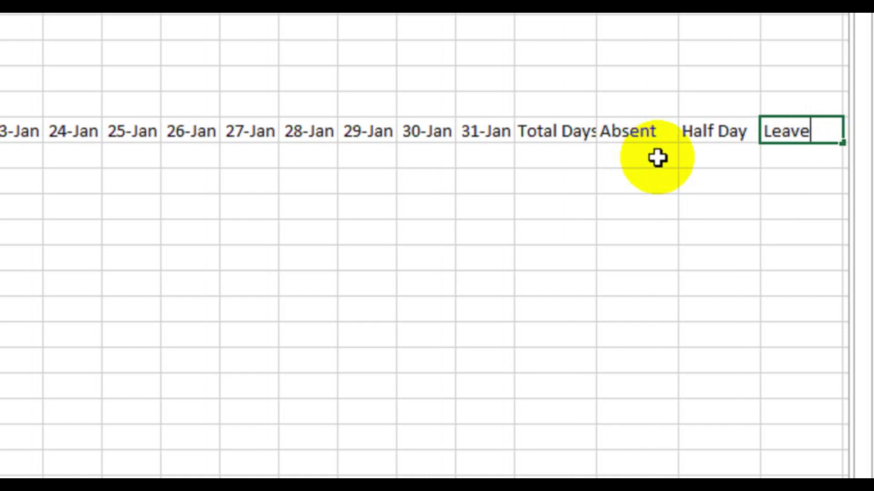
pyautogui.press('Tab')
pyautogui.write('Present')
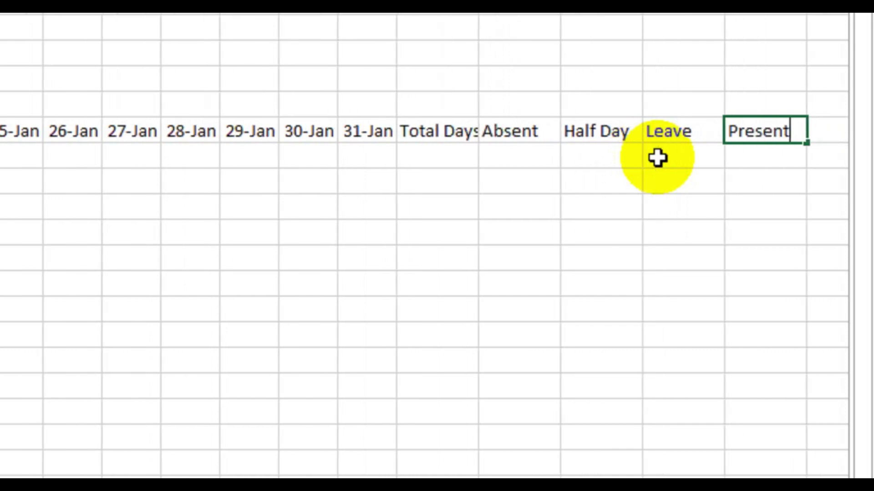
pyautogui.press('Return')
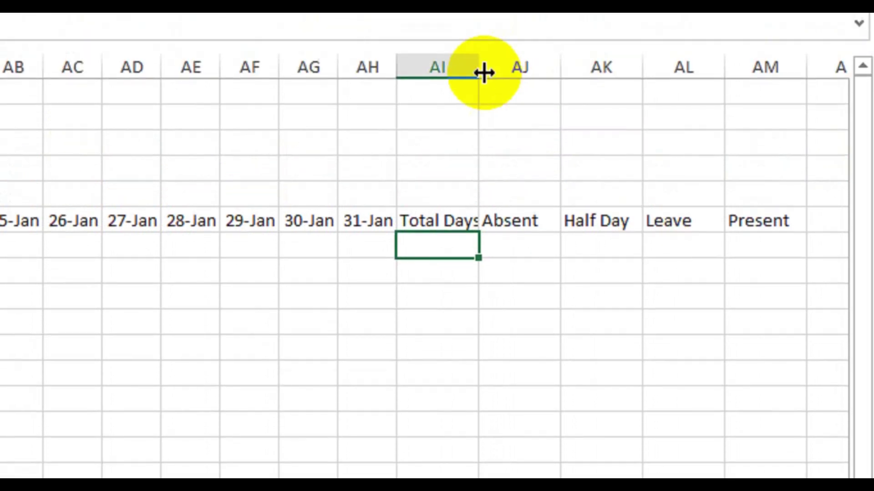
# Make the row 6 headings bold with a dark blue fill
pyautogui.moveTo(747, 264)
pyautogui.mouseDown()
pyautogui.moveTo(4, 269)
pyautogui.moveTo(67, 269)
pyautogui.mouseUp()
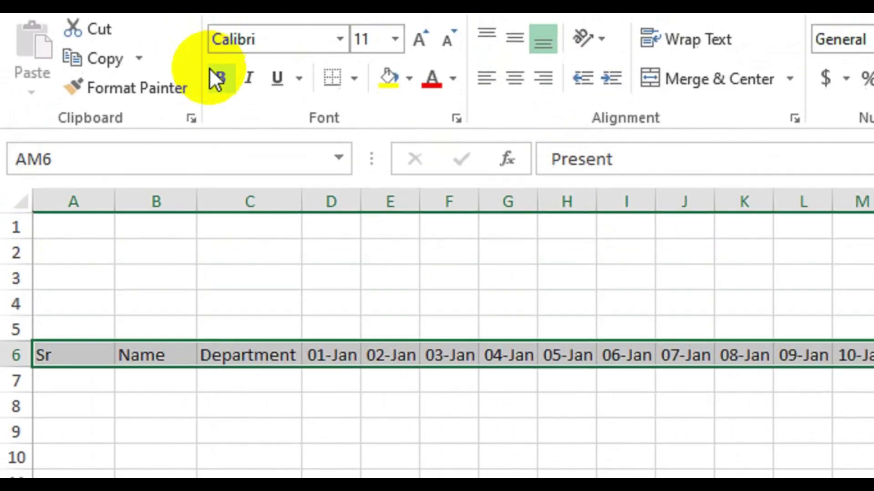
pyautogui.click(221, 127)
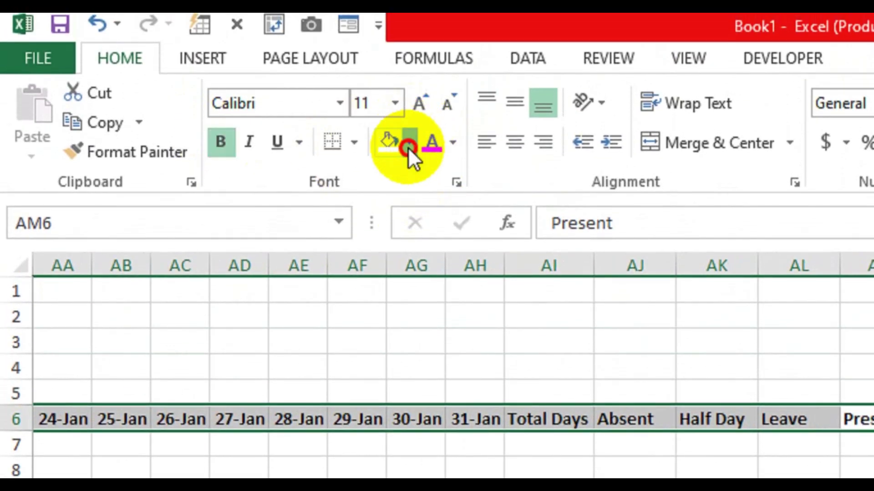
pyautogui.click(407, 146)
pyautogui.click(561, 341)
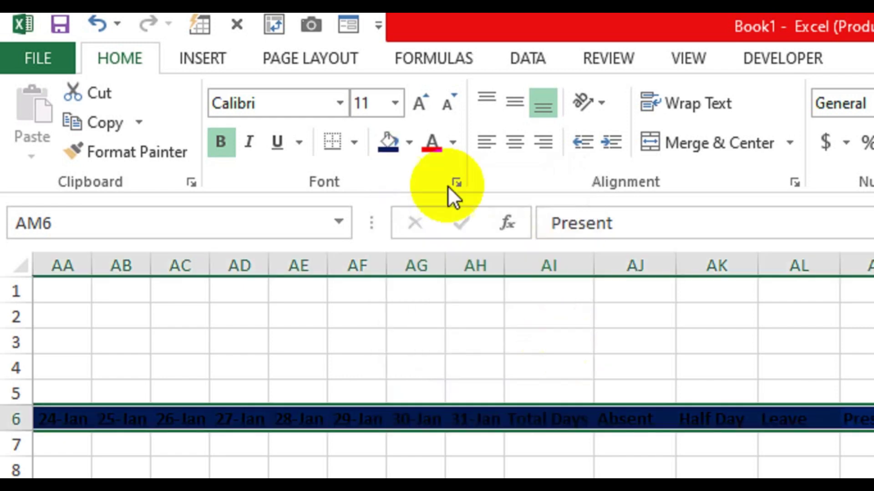
pyautogui.click(453, 142)
# Turn the header text white and put All Borders on the table below
pyautogui.click(452, 229)
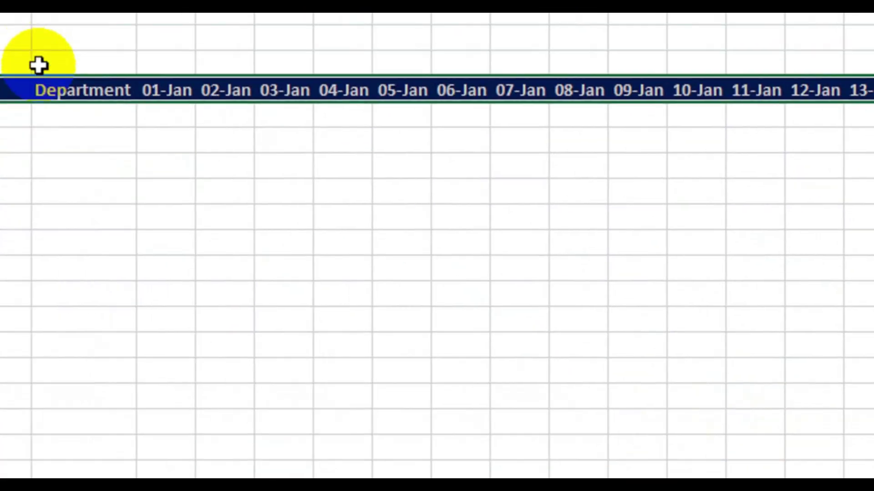
pyautogui.click(163, 182)
pyautogui.moveTo(27, 126)
pyautogui.mouseDown()
pyautogui.moveTo(835, 135)
pyautogui.moveTo(753, 195)
pyautogui.moveTo(672, 400)
pyautogui.moveTo(716, 362)
pyautogui.mouseUp()
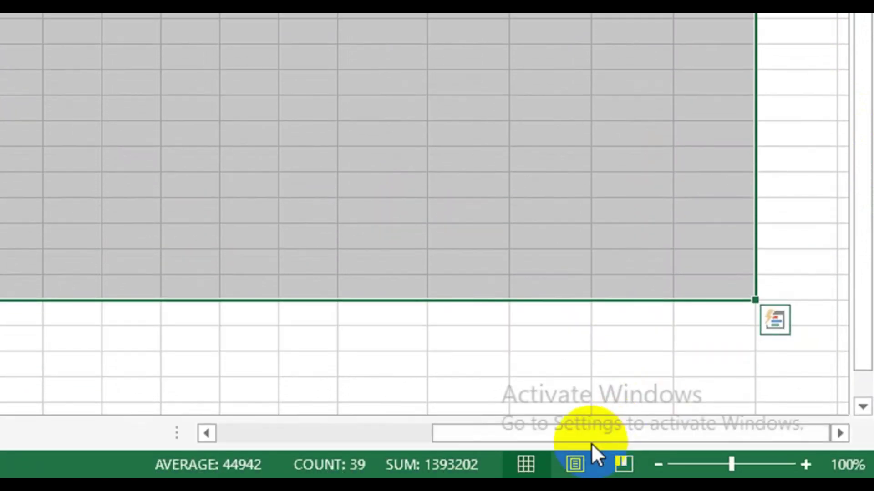
pyautogui.moveTo(546, 425); pyautogui.dragTo(296, 425)
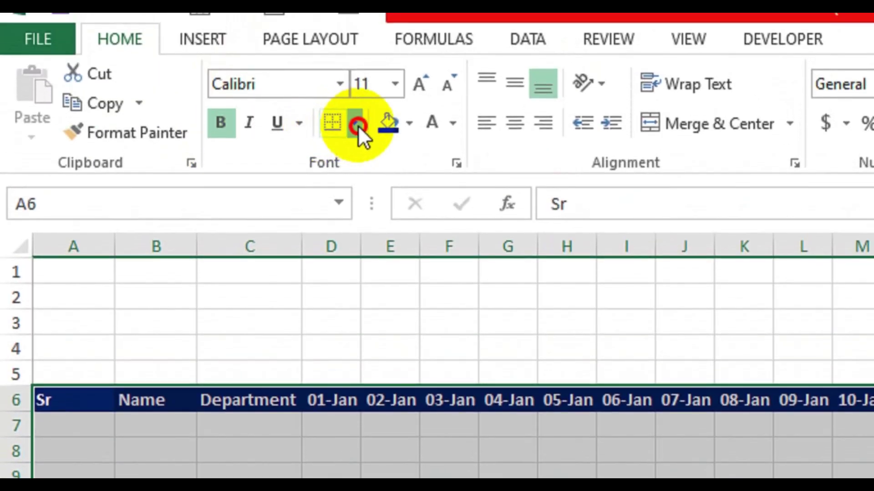
pyautogui.click(354, 125)
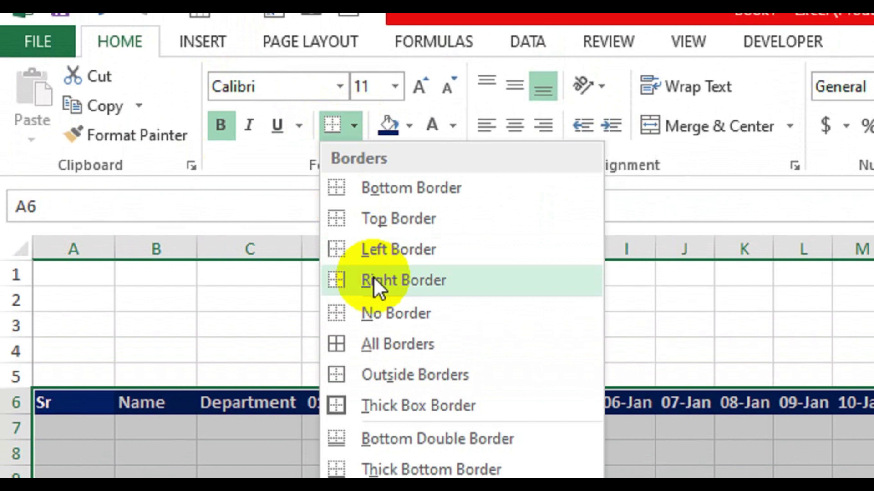
pyautogui.click(390, 345)
# Start the Sr column with 1 in A7 and 2 in A8
pyautogui.click(102, 339)
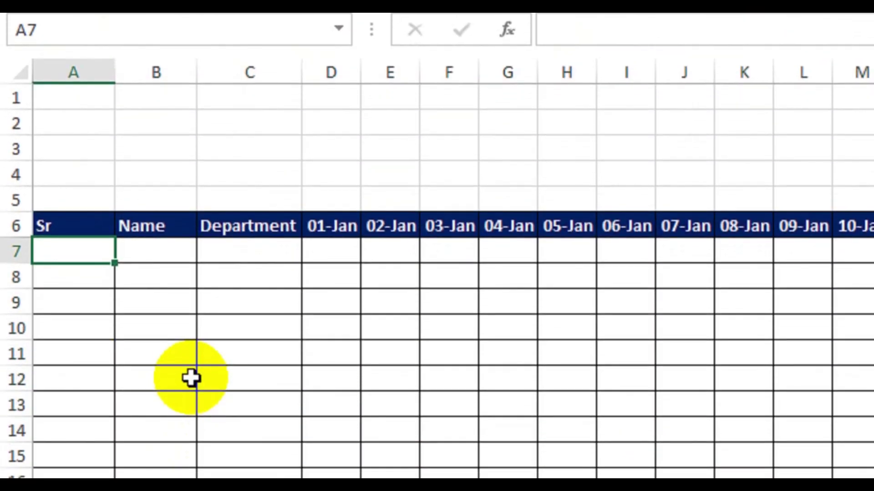
pyautogui.write('1')
pyautogui.press('Return')
pyautogui.write('2')
pyautogui.press('Return')
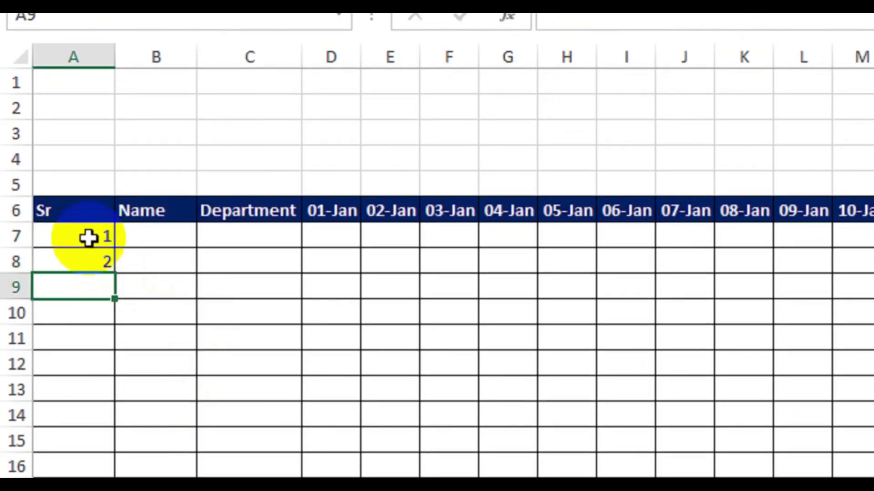
# Fill Sr down to 13 and Name with Name _1 through Name _13 in rows 7–19
pyautogui.moveTo(88, 238); pyautogui.dragTo(93, 388)
pyautogui.click(155, 105)
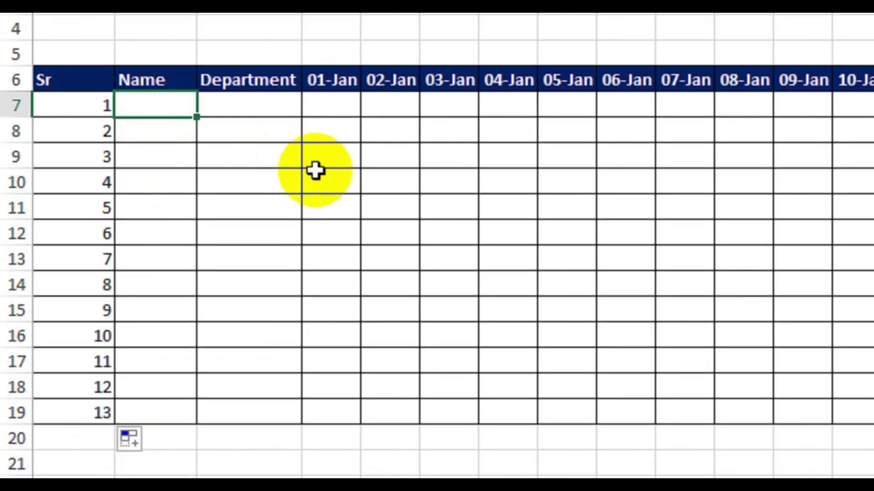
pyautogui.write('Name')
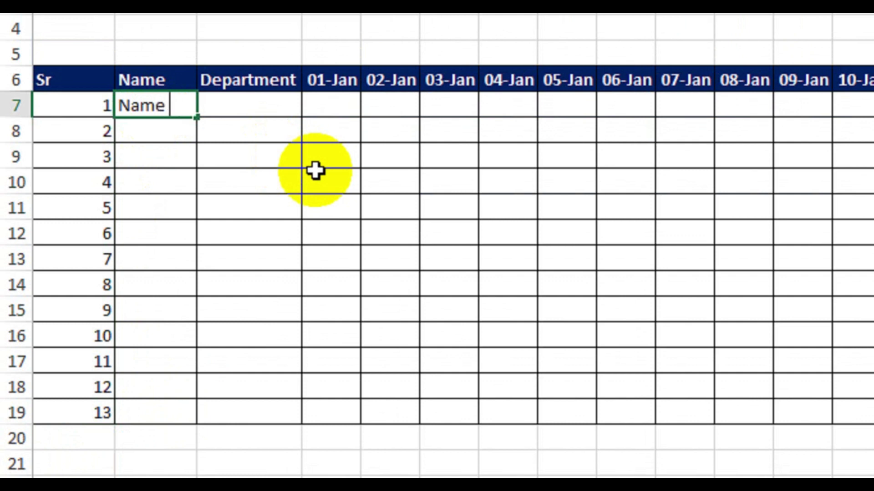
pyautogui.write('1')
pyautogui.press('Return')
pyautogui.scroll(1, 175, 121)
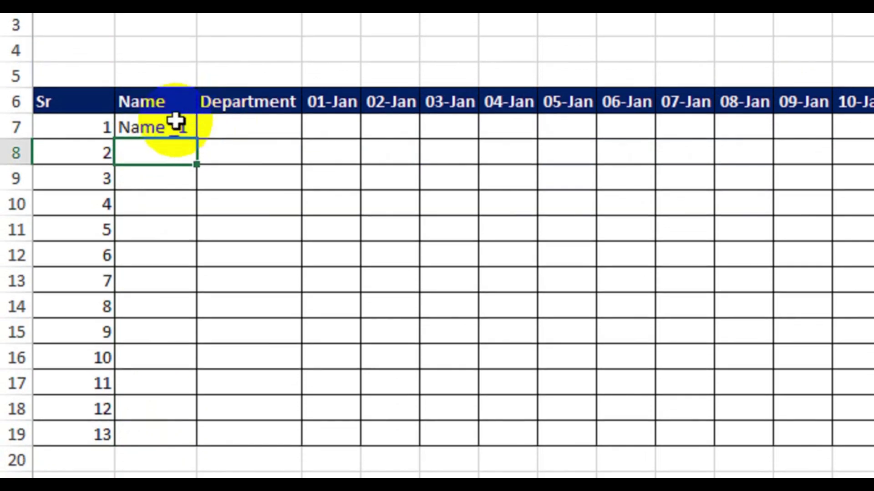
pyautogui.click(182, 136)
pyautogui.moveTo(196, 140); pyautogui.dragTo(191, 386)
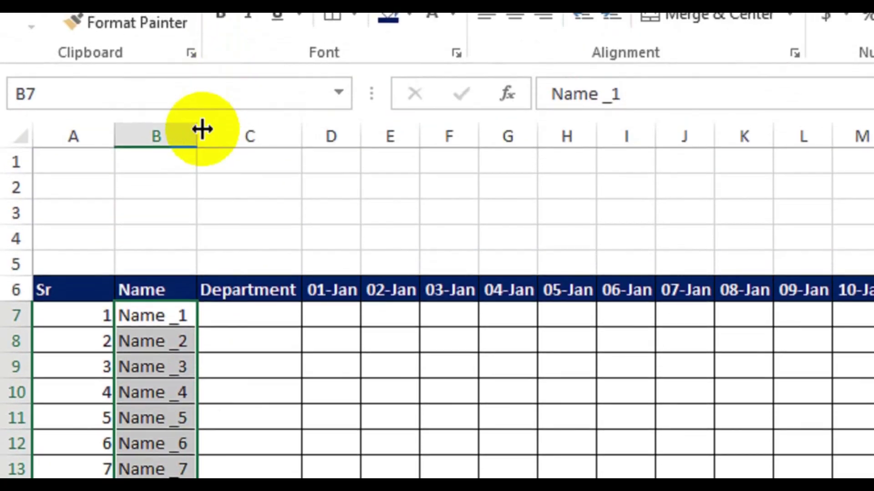
# Autofit column B and fill C7:C19 with IT_Dept
pyautogui.doubleClick(202, 130)
pyautogui.click(277, 319)
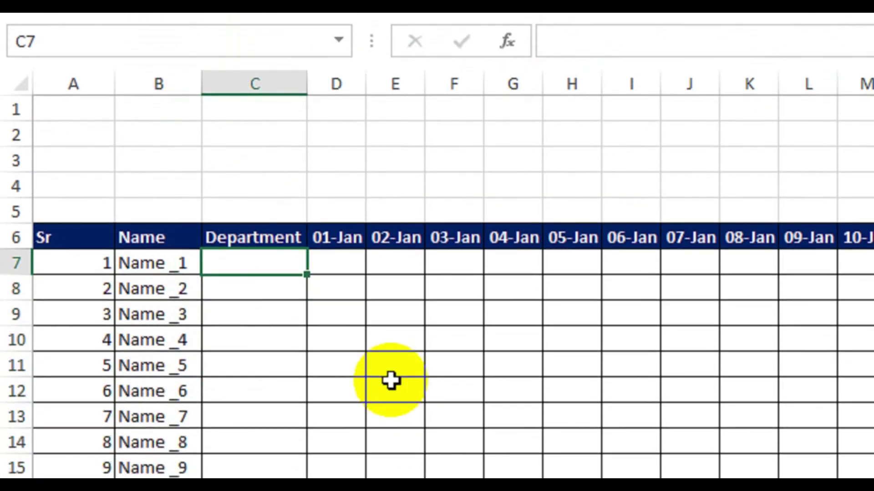
pyautogui.write('IT_Dept')
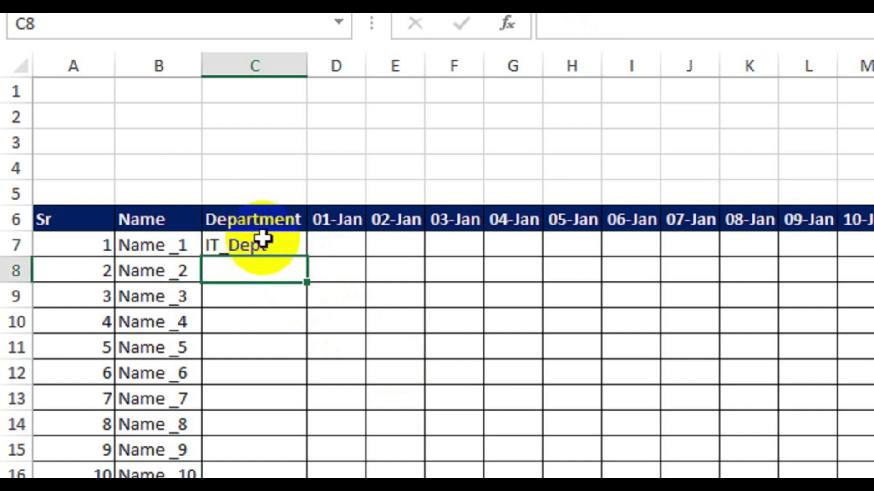
pyautogui.moveTo(298, 256); pyautogui.dragTo(298, 373)
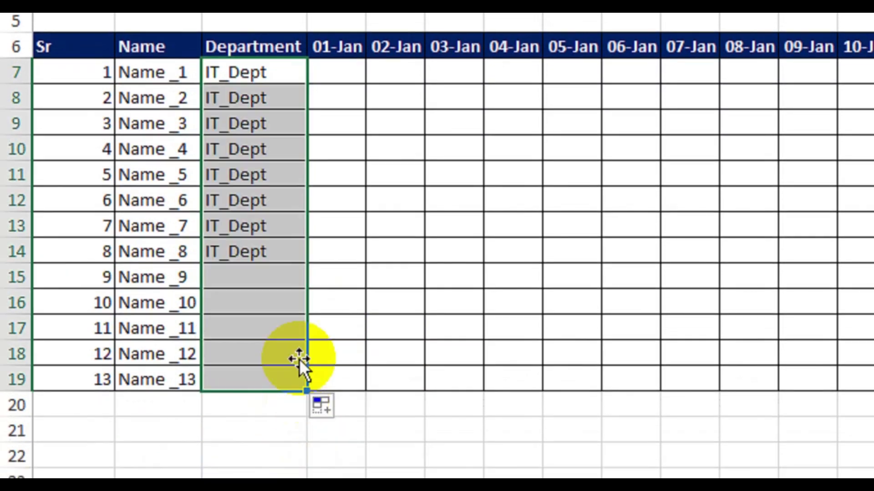
pyautogui.click(400, 131)
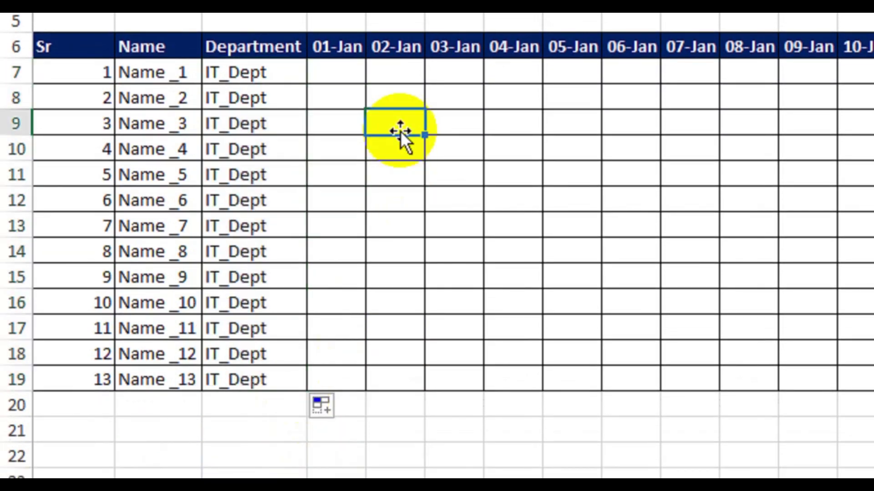
pyautogui.scroll(2, 367, 111)
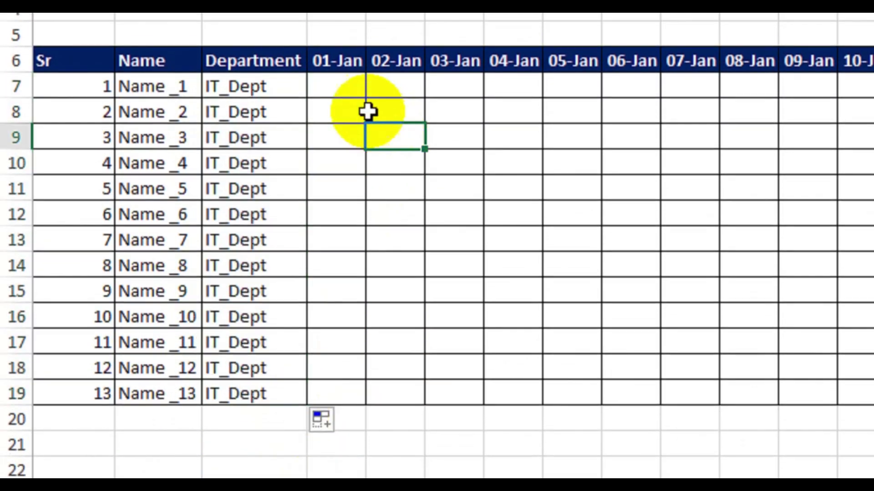
# Fill P into every date cell from D7 to AH19 for all 13 employees
pyautogui.click(346, 122)
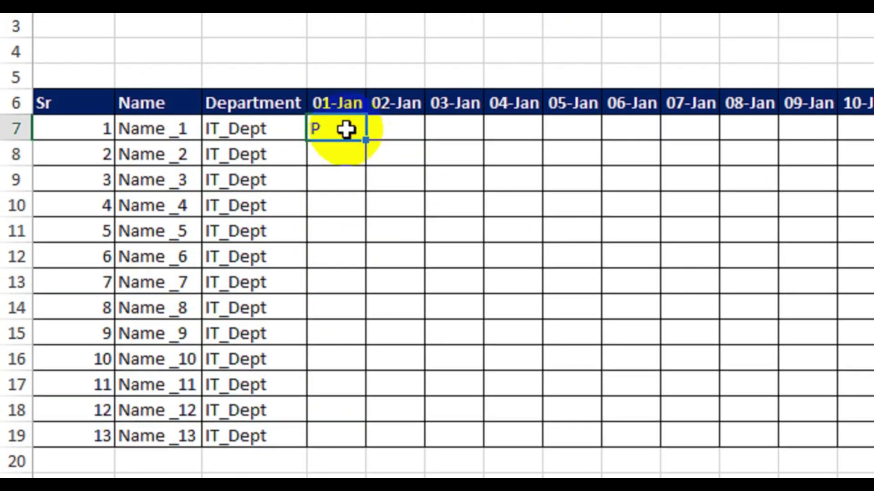
pyautogui.moveTo(346, 129)
pyautogui.mouseDown()
pyautogui.moveTo(769, 137)
pyautogui.moveTo(297, 140)
pyautogui.mouseUp()
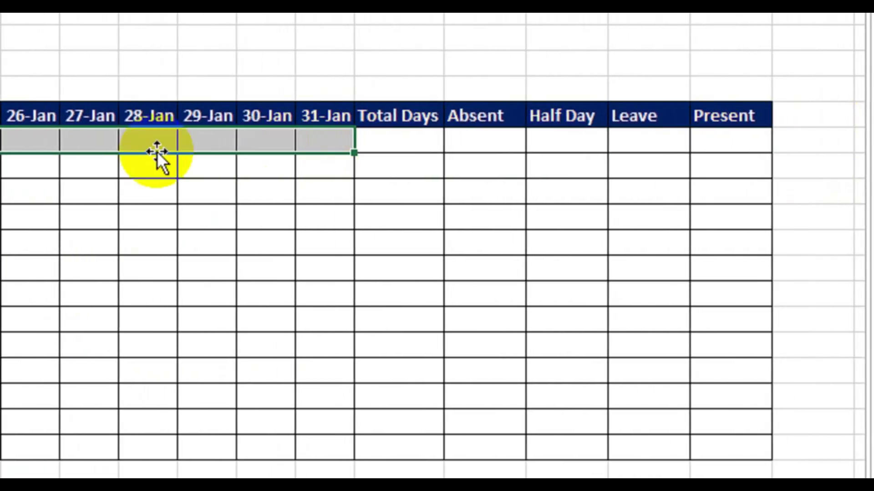
pyautogui.hotkey('ctrl', 'v')
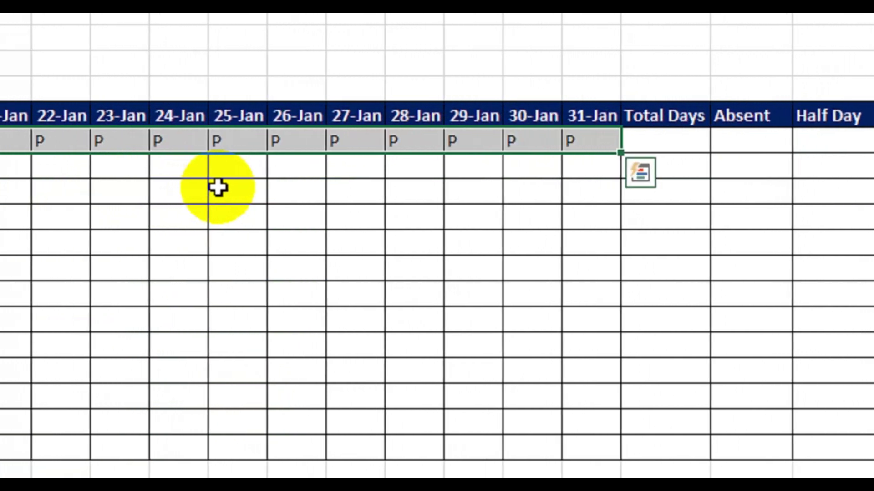
pyautogui.hscroll(-3, 219, 187)
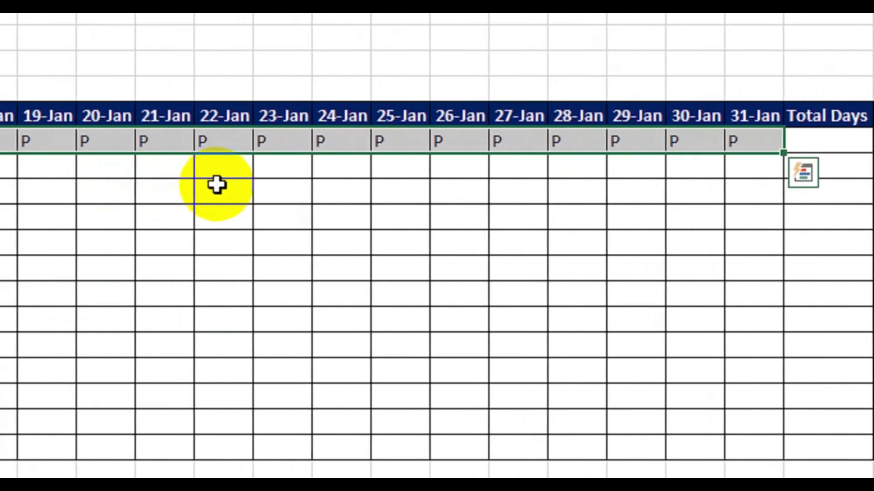
pyautogui.hotkey('shift', 'Down')
pyautogui.hotkey('shift', 'Down')
pyautogui.hotkey('shift', 'Down')
pyautogui.hotkey('shift', 'Down')
pyautogui.hotkey('shift', 'Down')
pyautogui.hotkey('shift', 'Down')
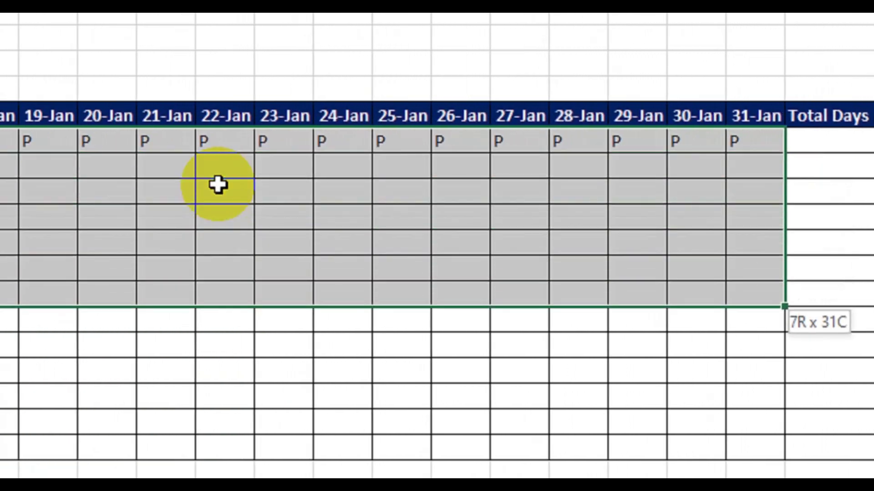
pyautogui.hotkey('shift', 'Down')
pyautogui.hotkey('shift', 'Down')
pyautogui.hotkey('shift', 'Down')
pyautogui.hotkey('shift', 'Down')
pyautogui.hotkey('shift', 'Down')
pyautogui.hotkey('ctrl', 'v')
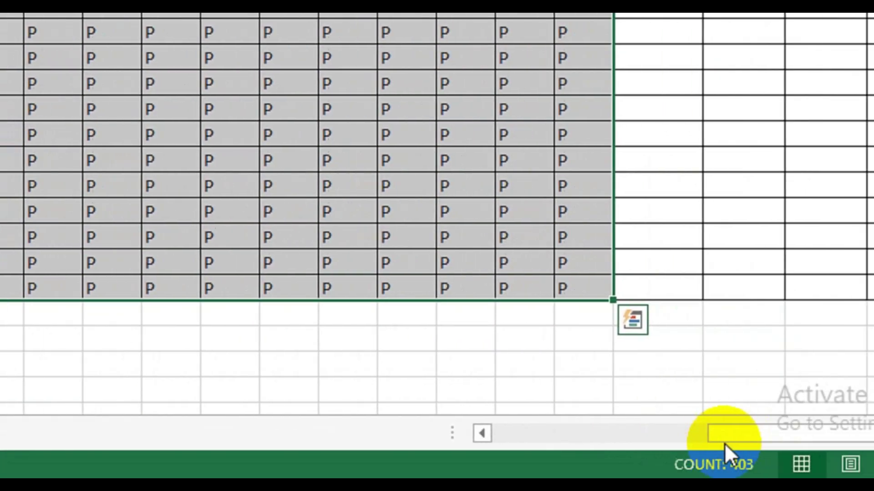
pyautogui.moveTo(725, 437); pyautogui.dragTo(452, 436)
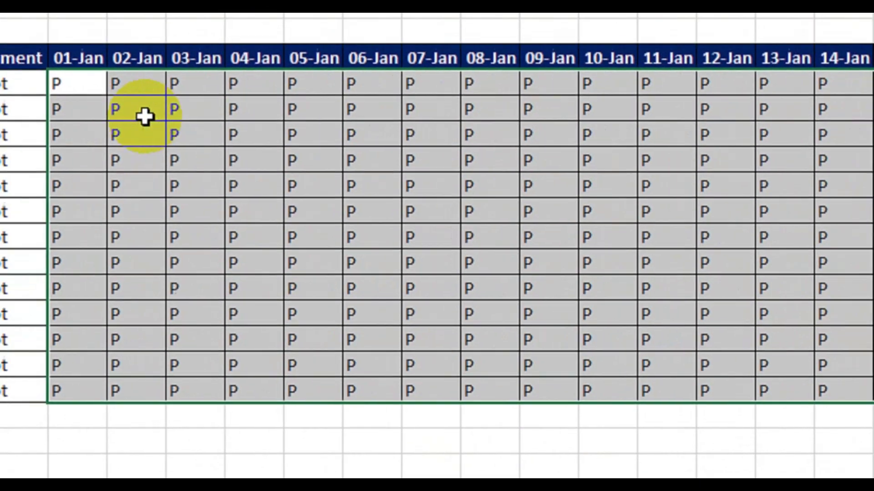
# Mark employee 1: A on 09-Jan, H on 12, 14 and 18-Jan, L on 21-Jan
pyautogui.click(182, 123)
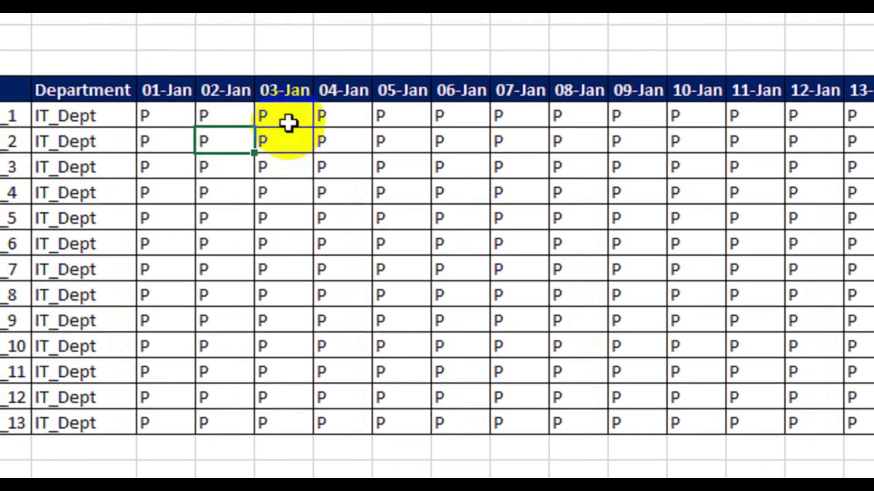
pyautogui.click(273, 97)
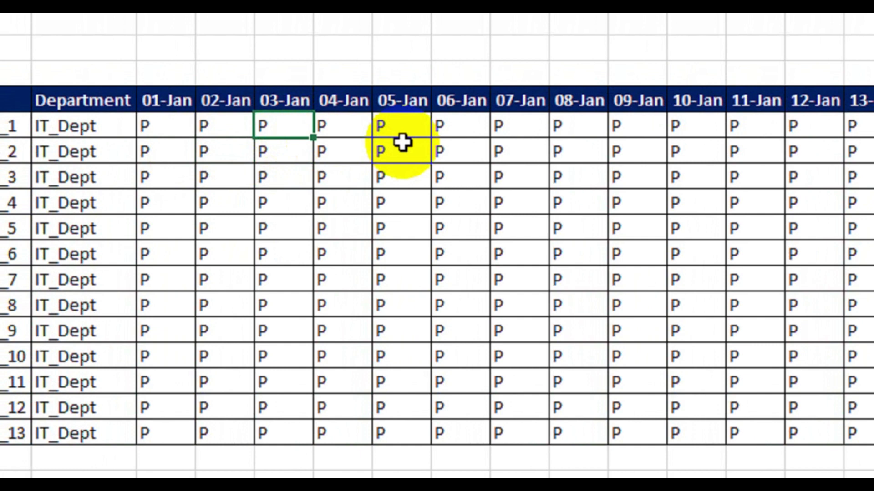
pyautogui.write('A')
pyautogui.click(622, 129)
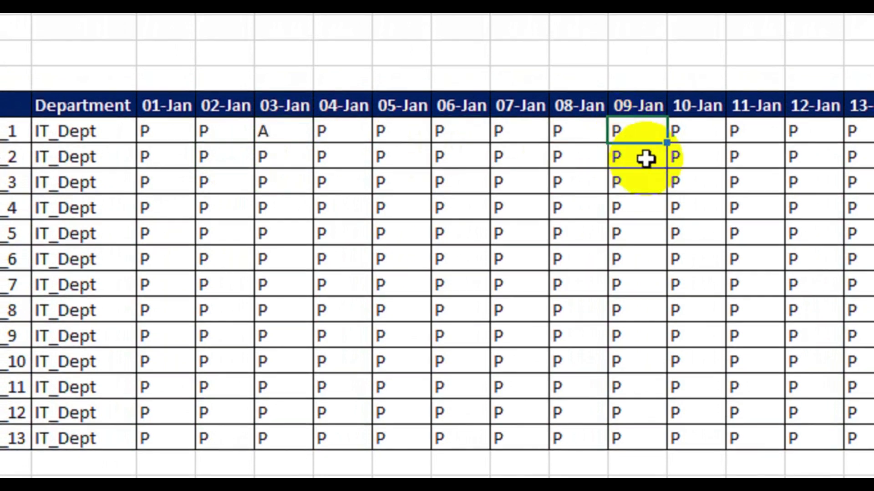
pyautogui.write('A')
pyautogui.click(814, 131)
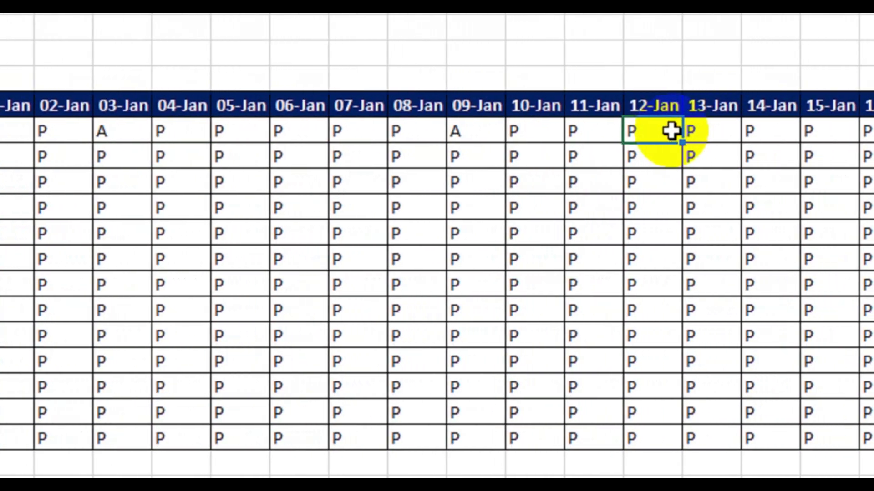
pyautogui.write('H')
pyautogui.click(724, 132)
pyautogui.write('H')
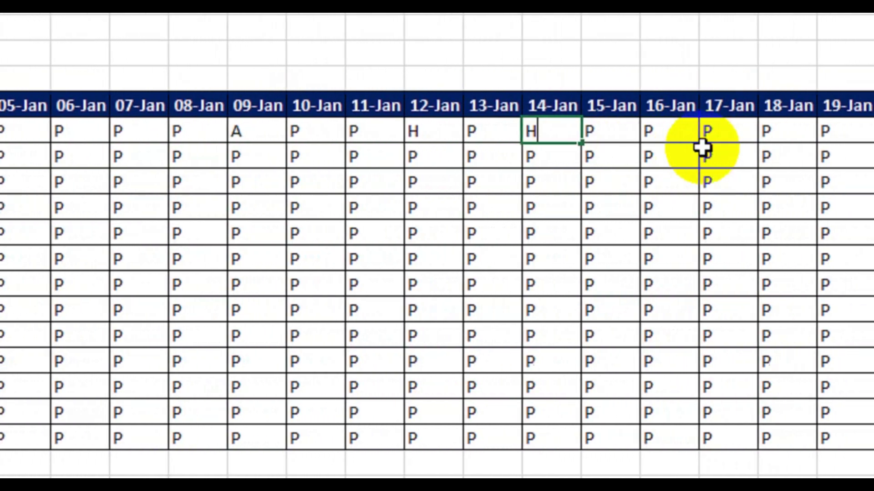
pyautogui.click(666, 136)
pyautogui.write('H')
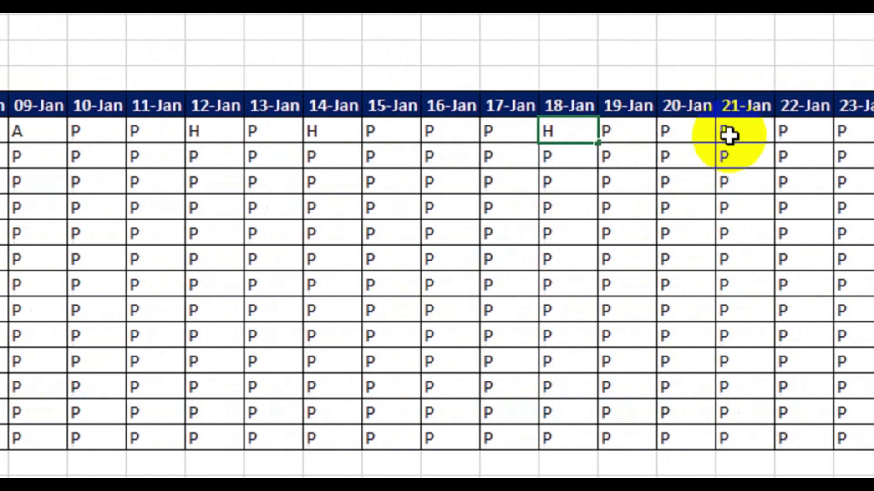
pyautogui.click(677, 135)
pyautogui.write('L')
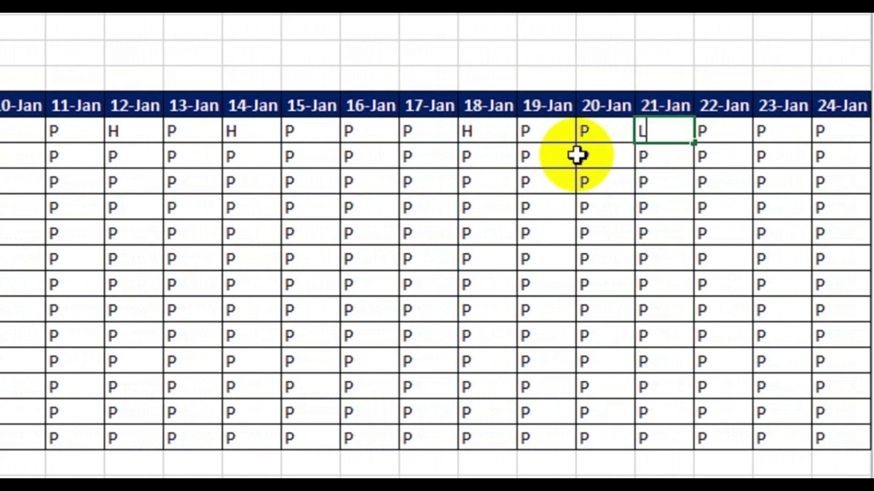
pyautogui.click(91, 288)
# Scatter further A, H and L marks for employees 6, 8, 10, 11 and 12
pyautogui.click(205, 263)
pyautogui.write('H')
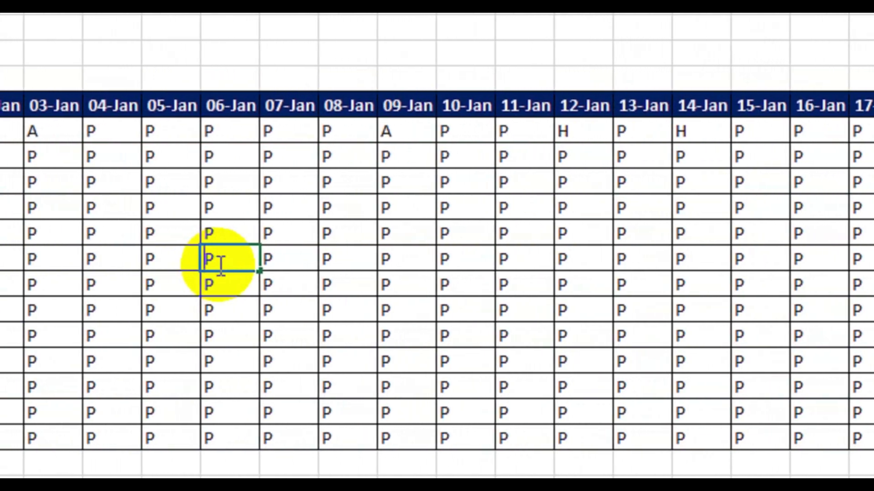
pyautogui.click(211, 318)
pyautogui.write('A')
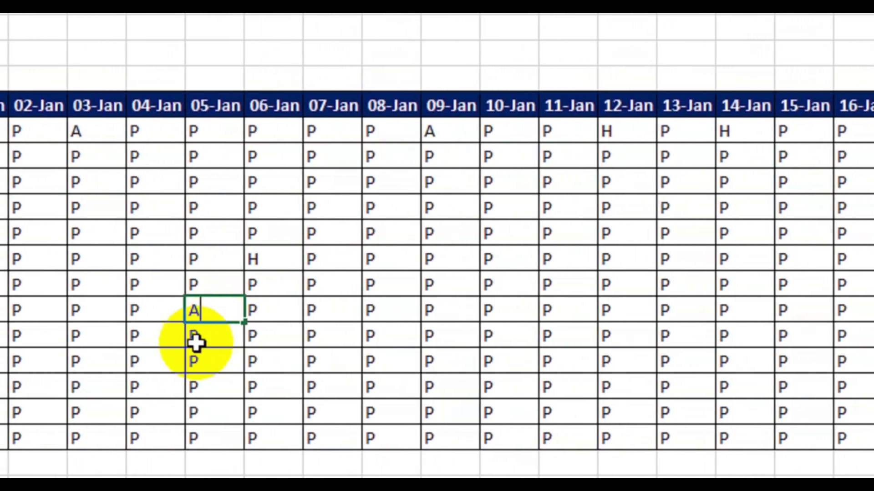
pyautogui.click(196, 357)
pyautogui.write('A')
pyautogui.click(567, 371)
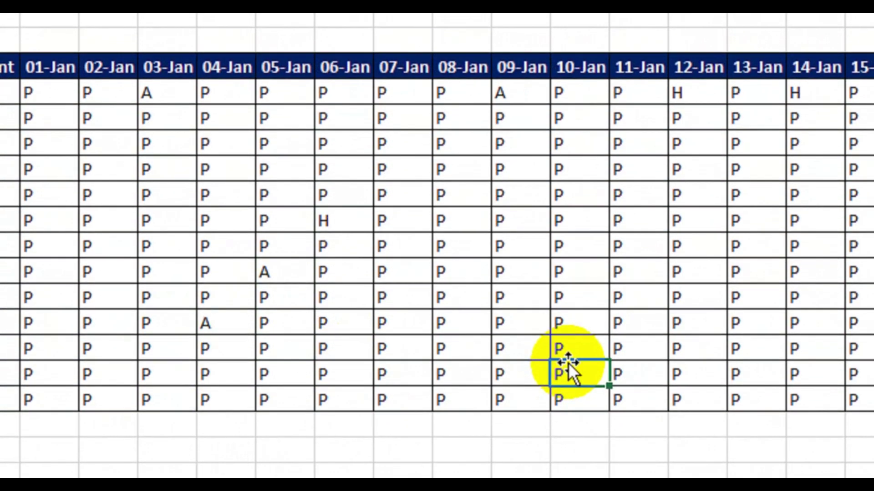
pyautogui.write('H')
pyautogui.click(700, 351)
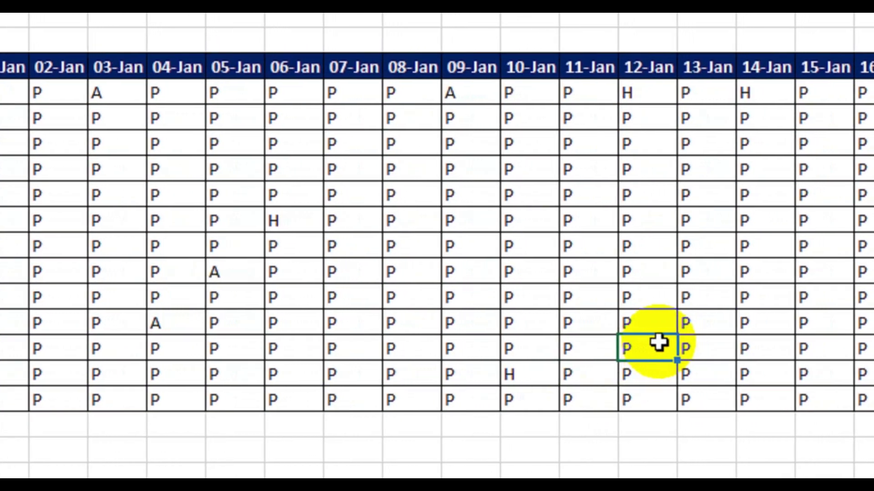
pyautogui.write('L')
pyautogui.click(668, 272)
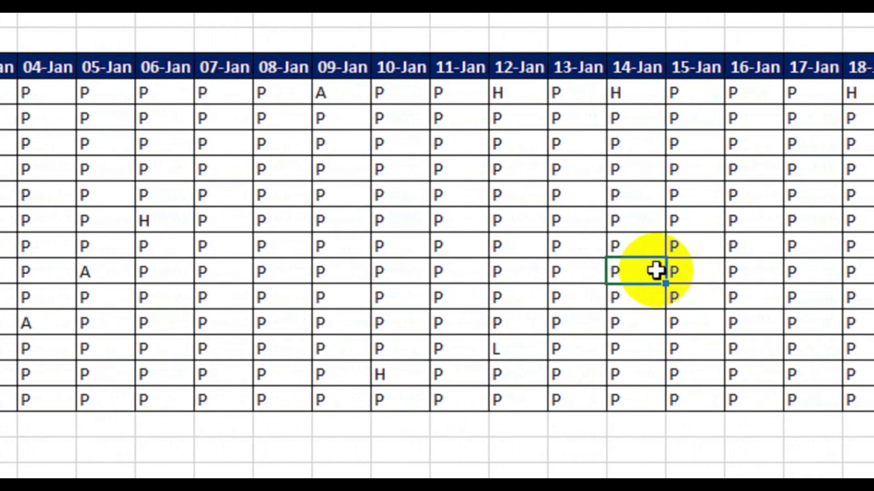
pyautogui.write('H')
pyautogui.click(660, 363)
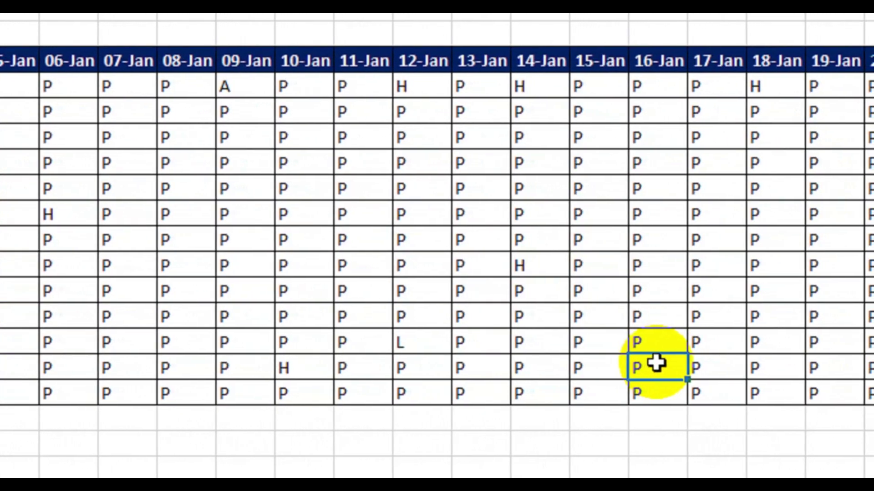
pyautogui.write('A')
pyautogui.click(511, 364)
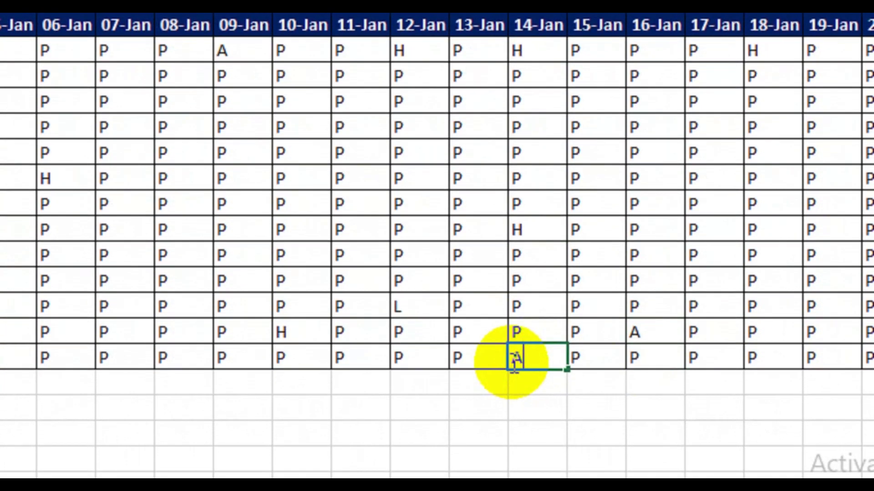
pyautogui.write('A')
pyautogui.click(414, 375)
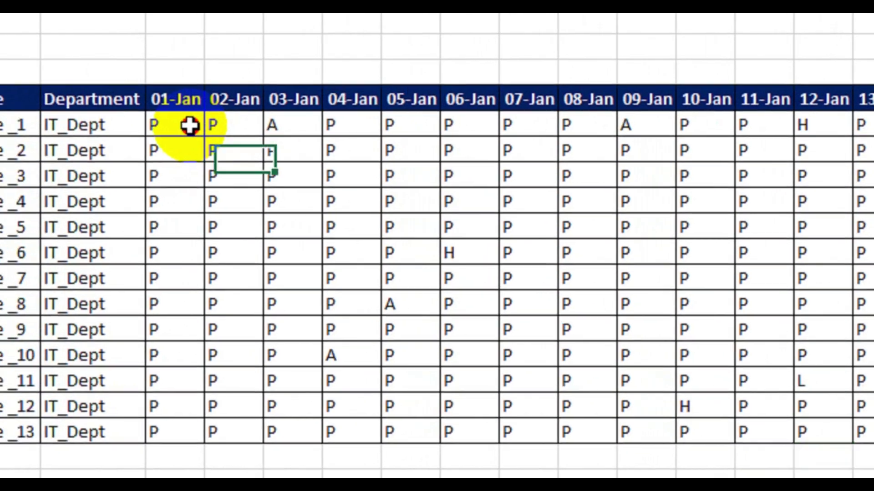
# Highlight attendance cells containing P with green fill and dark green text
pyautogui.moveTo(164, 128)
pyautogui.mouseDown()
pyautogui.moveTo(312, 153)
pyautogui.moveTo(846, 372)
pyautogui.moveTo(369, 362)
pyautogui.mouseUp()
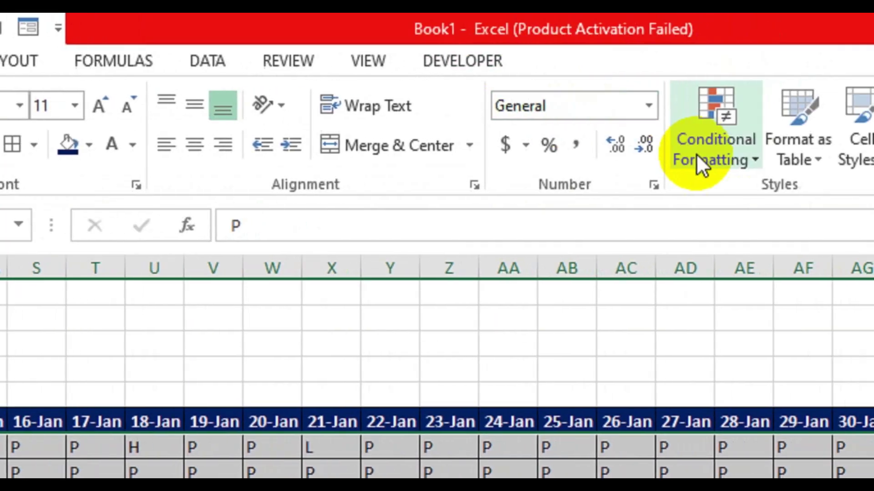
pyautogui.click(667, 162)
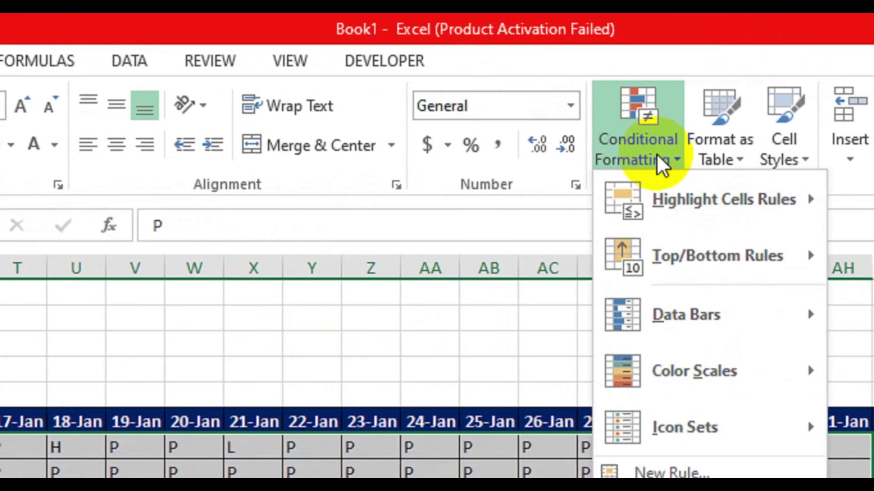
pyautogui.moveTo(447, 129)
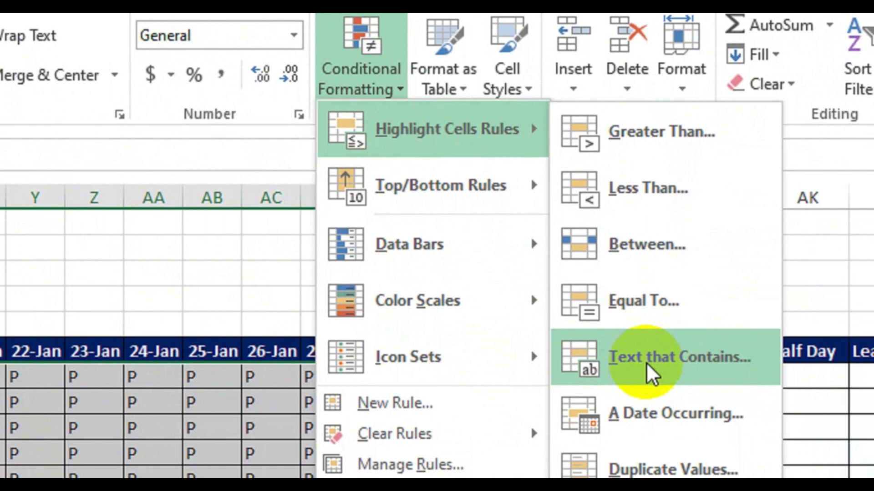
pyautogui.click(646, 363)
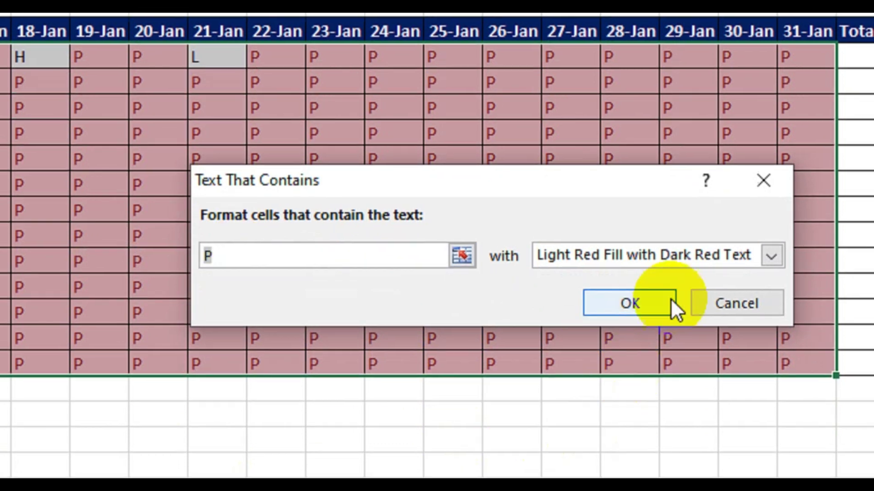
pyautogui.click(723, 302)
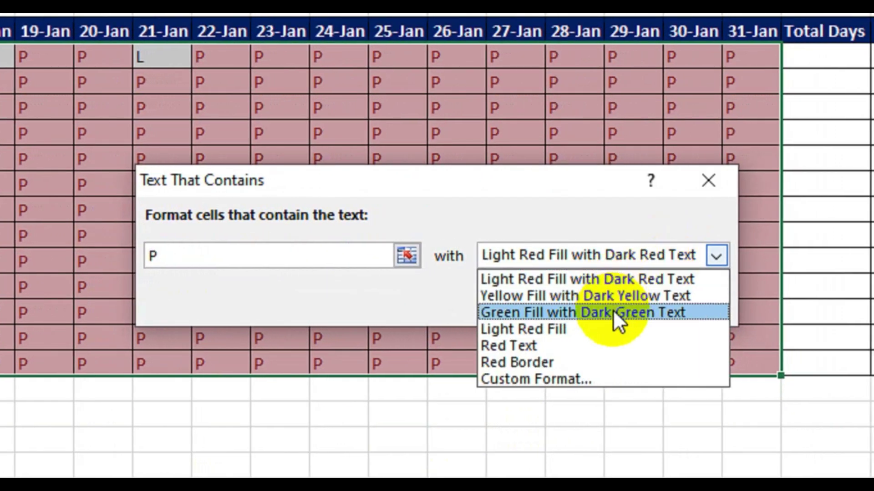
pyautogui.click(593, 313)
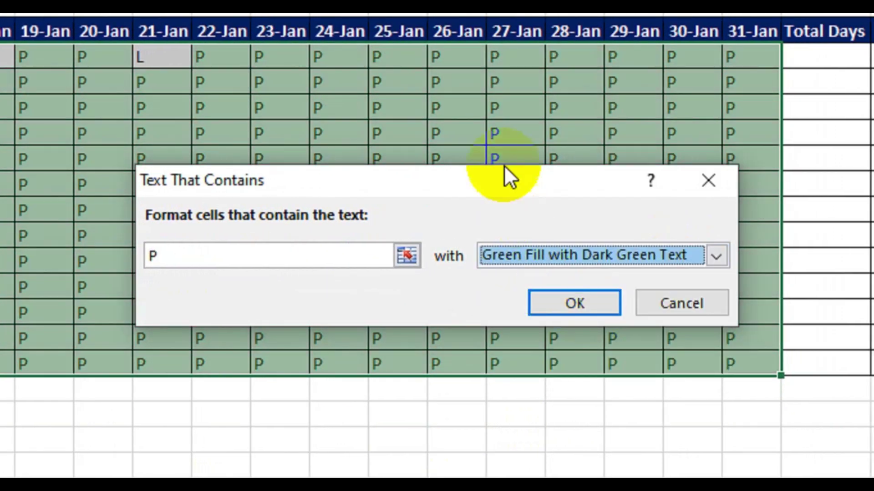
pyautogui.click(569, 302)
pyautogui.hscroll(-3, 110, 198)
pyautogui.hscroll(-2, 105, 205)
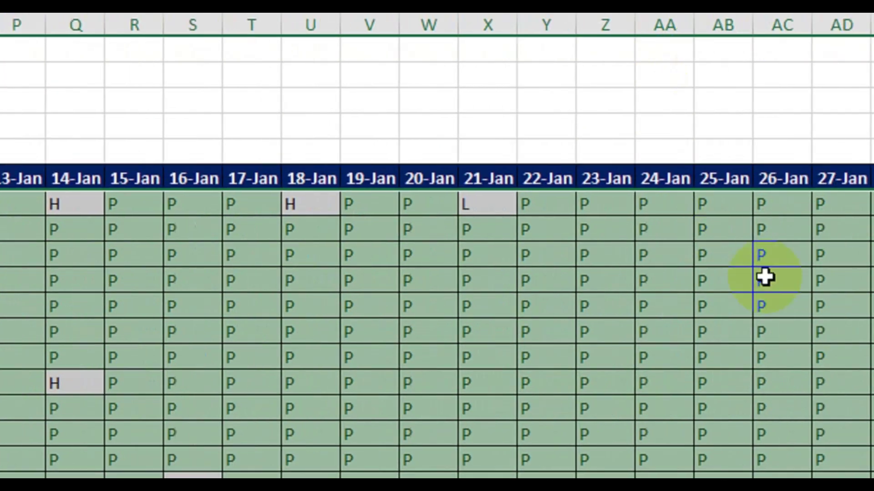
# Highlight cells containing A with light red fill and dark red text
pyautogui.click(671, 113)
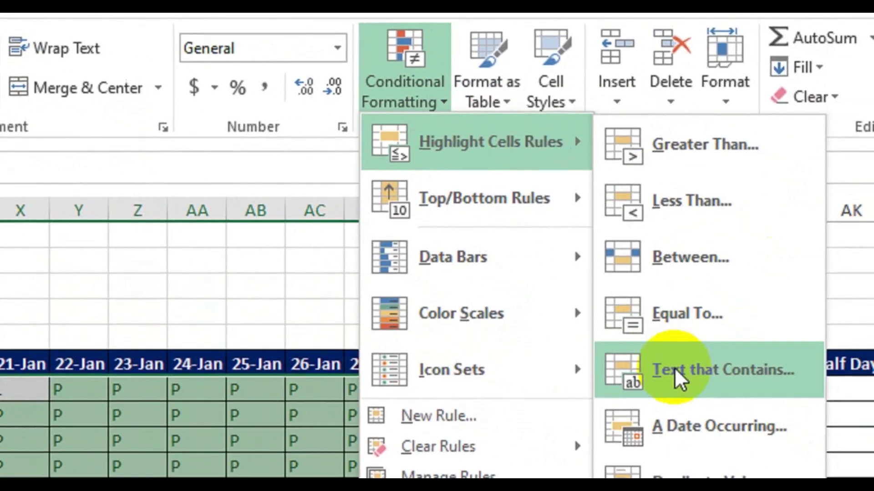
pyautogui.moveTo(671, 157)
pyautogui.click(658, 364)
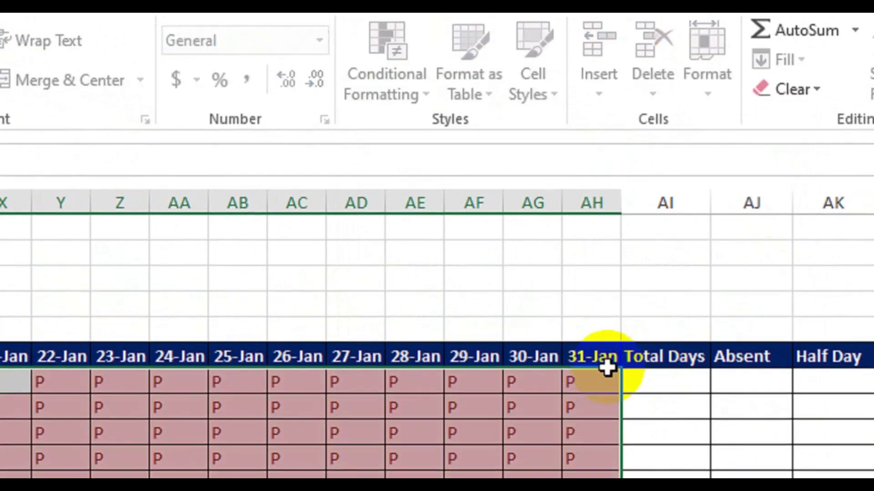
pyautogui.write('A')
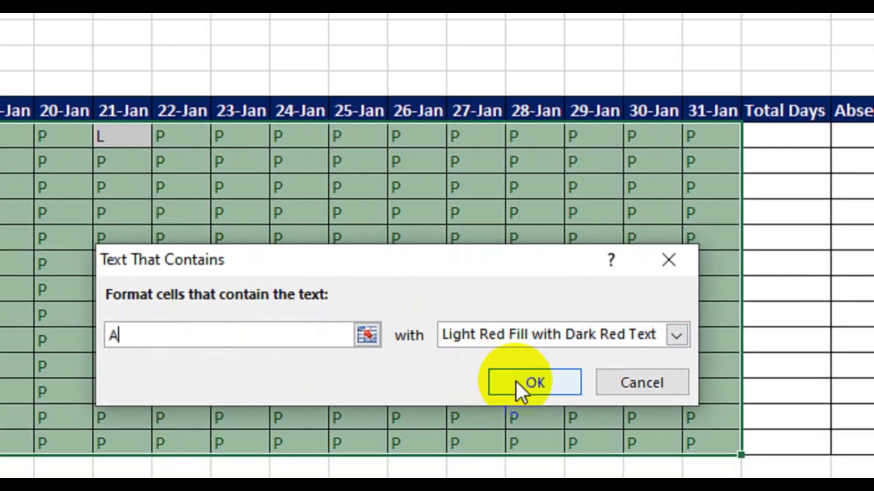
pyautogui.click(519, 387)
# Highlight cells containing H with yellow fill and dark yellow text
pyautogui.click(533, 51)
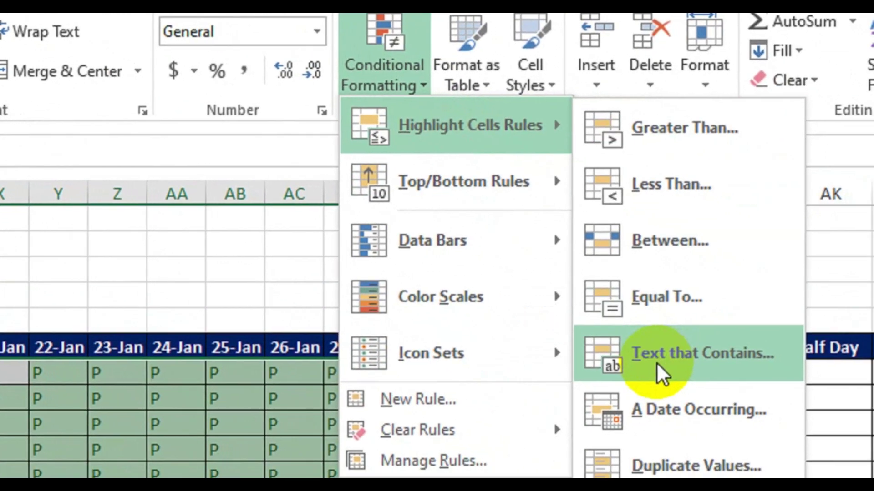
pyautogui.click(656, 362)
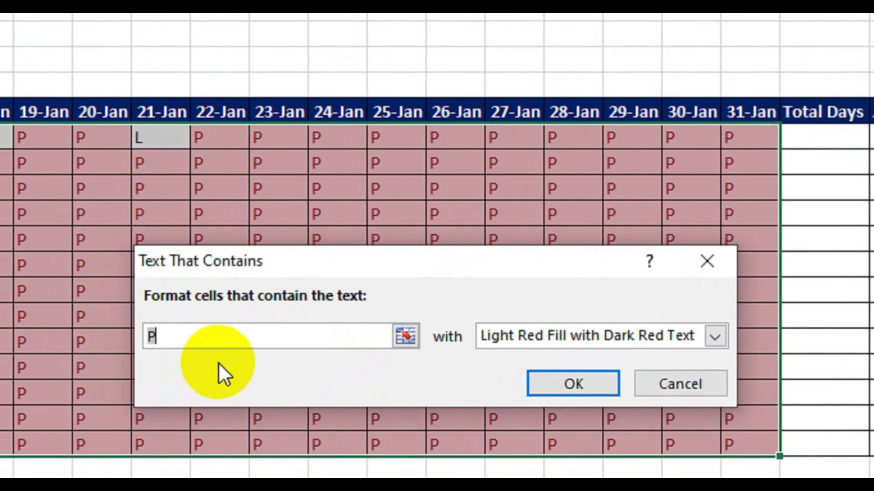
pyautogui.write('H')
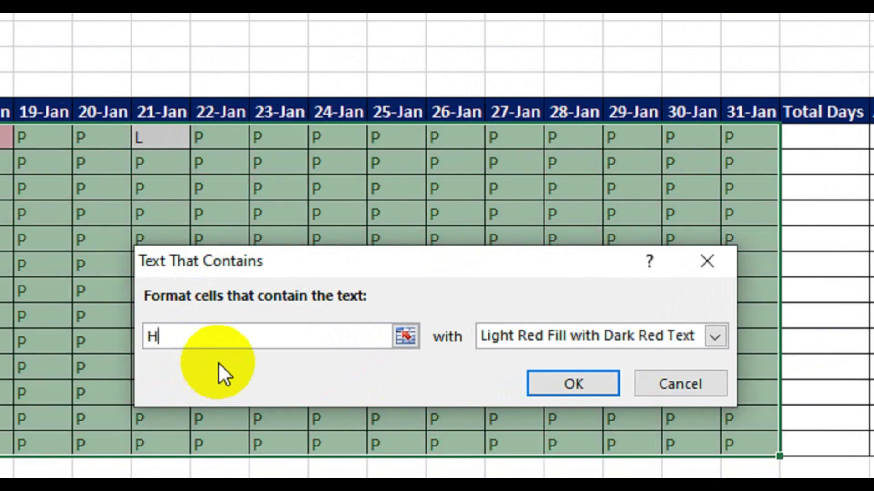
pyautogui.click(561, 339)
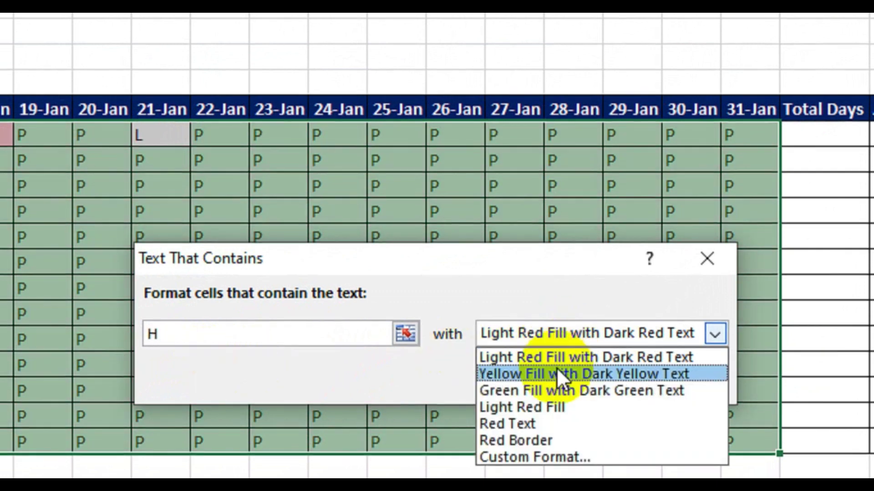
pyautogui.click(551, 352)
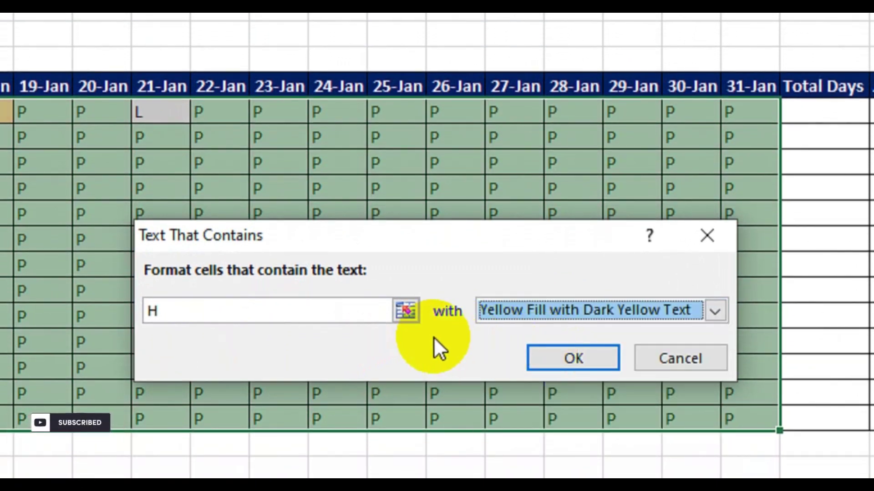
pyautogui.click(570, 362)
# Add a Text that Contains rule for 'L' using a custom dark navy background fill
pyautogui.click(569, 122)
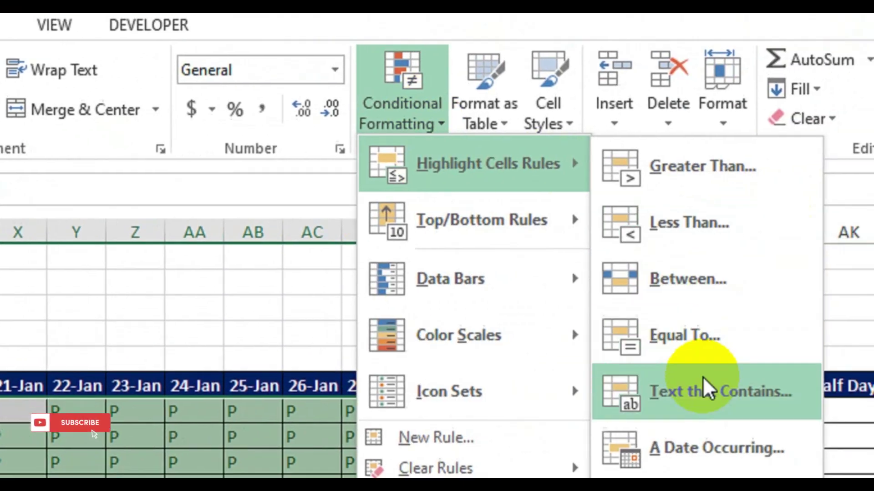
pyautogui.click(815, 396)
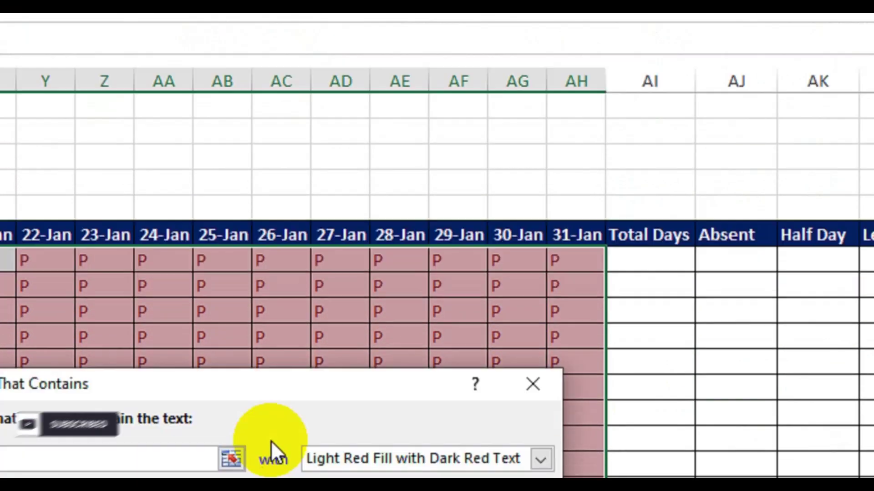
pyautogui.write('L')
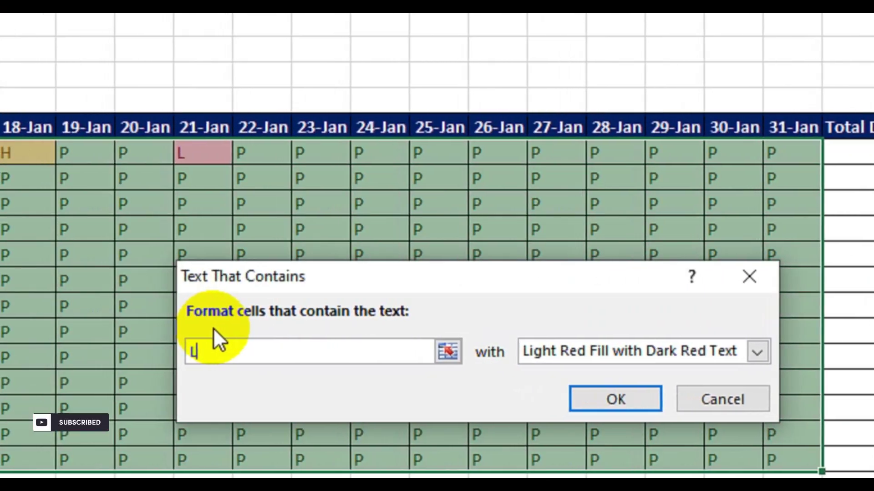
pyautogui.click(555, 352)
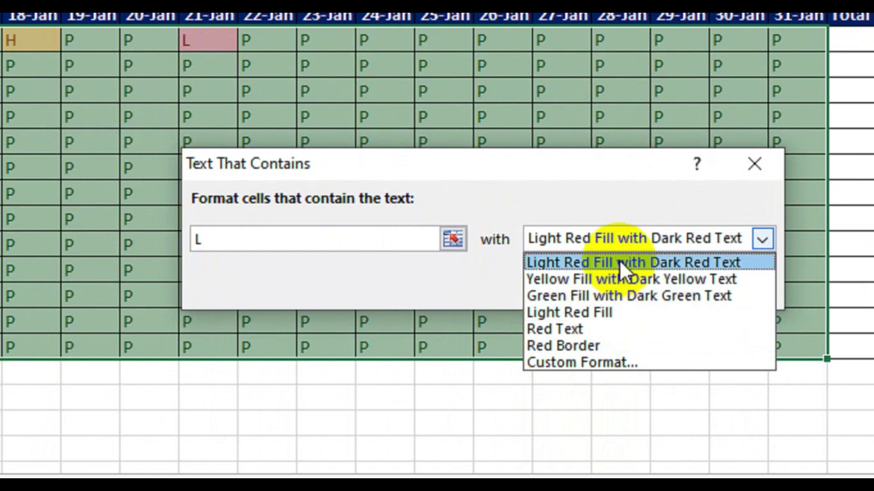
pyautogui.click(594, 362)
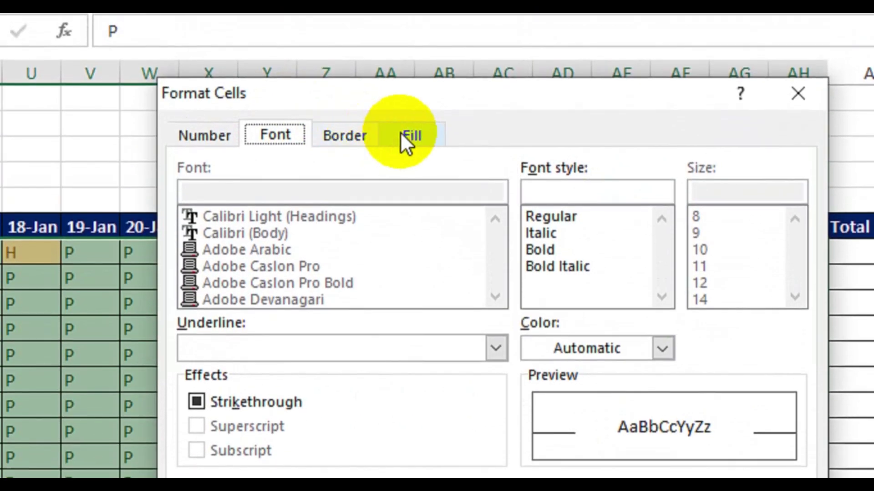
pyautogui.click(401, 133)
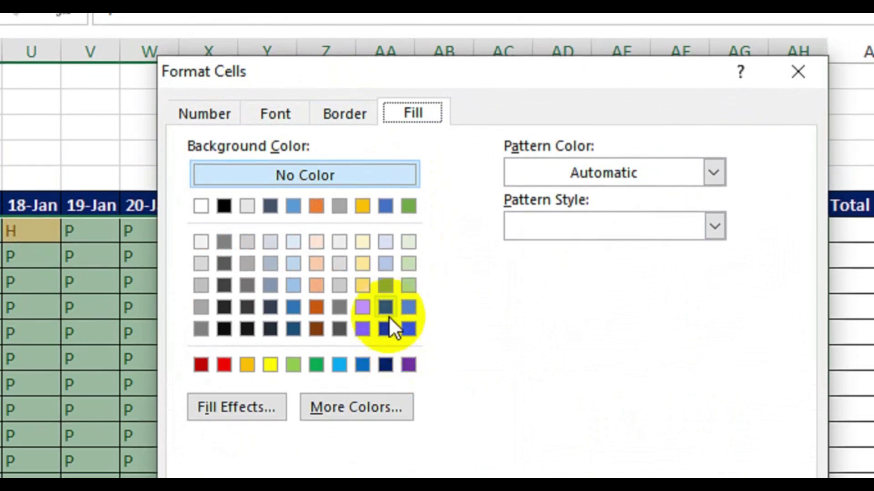
pyautogui.click(386, 290)
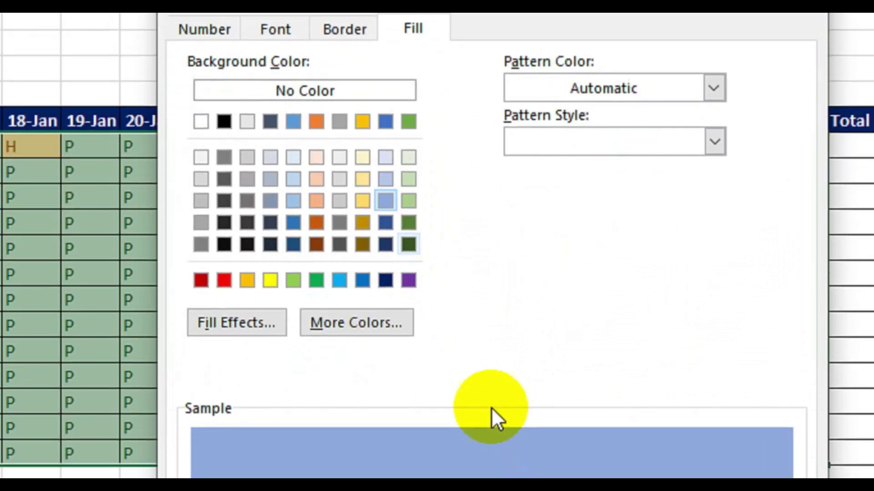
pyautogui.click(385, 245)
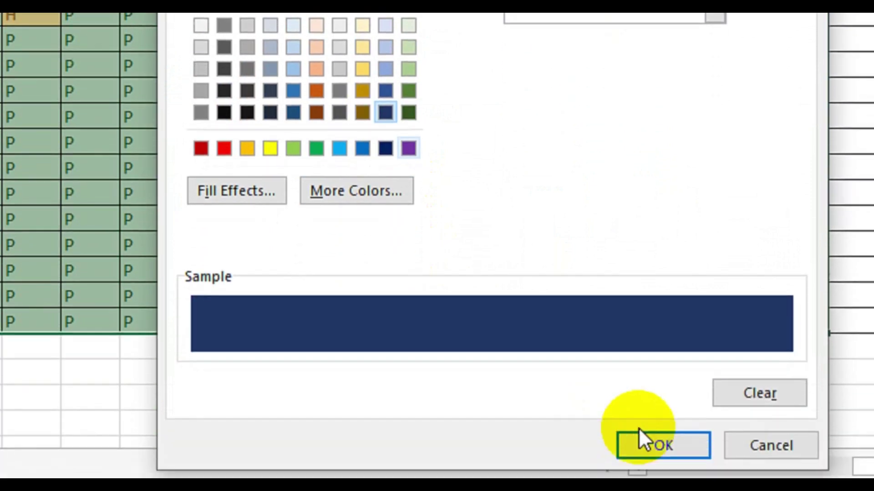
pyautogui.click(642, 436)
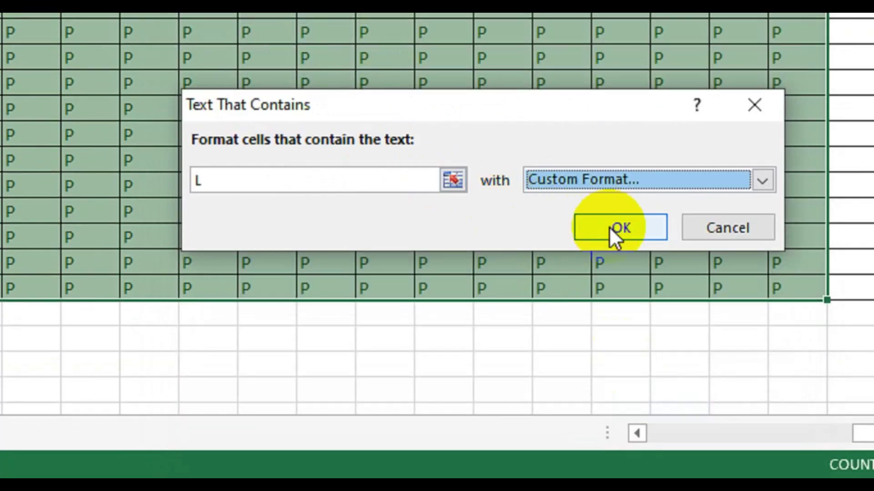
pyautogui.click(609, 227)
pyautogui.click(212, 132)
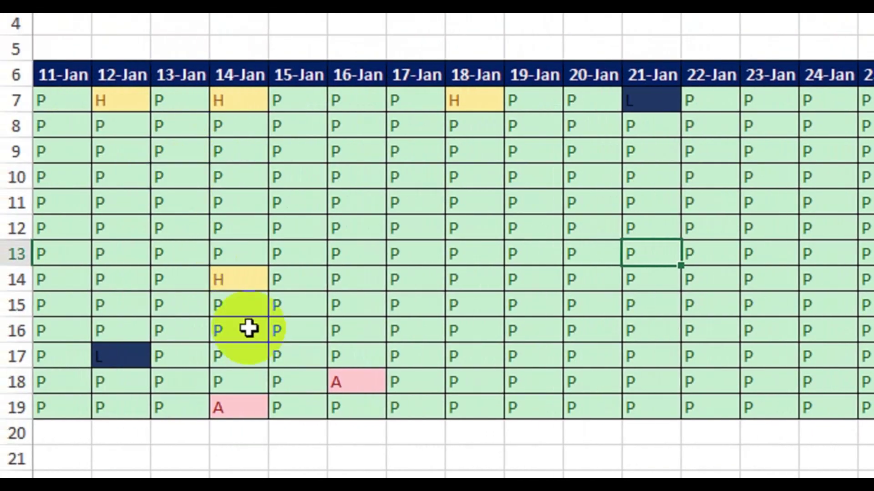
pyautogui.press('Left')
pyautogui.press('Left')
pyautogui.press('Left')
pyautogui.press('Left')
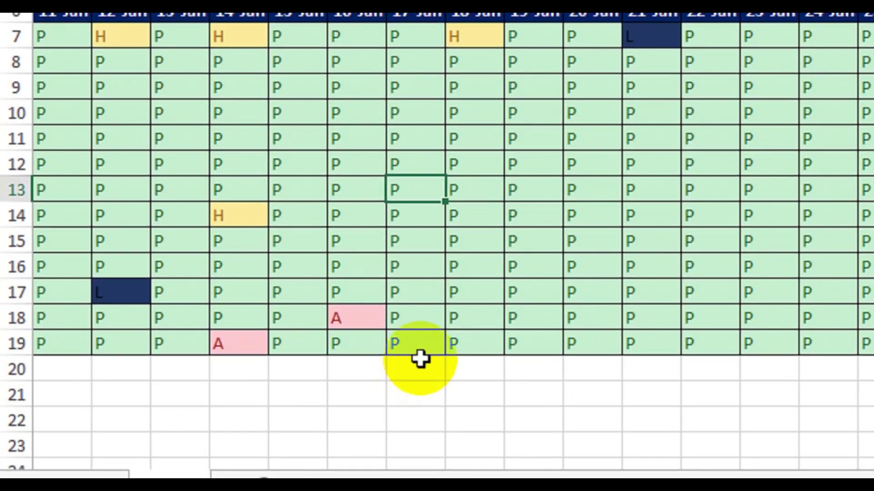
pyautogui.press('Left')
pyautogui.press('Left')
pyautogui.press('Left')
pyautogui.press('Left')
pyautogui.press('Left')
pyautogui.press('Left')
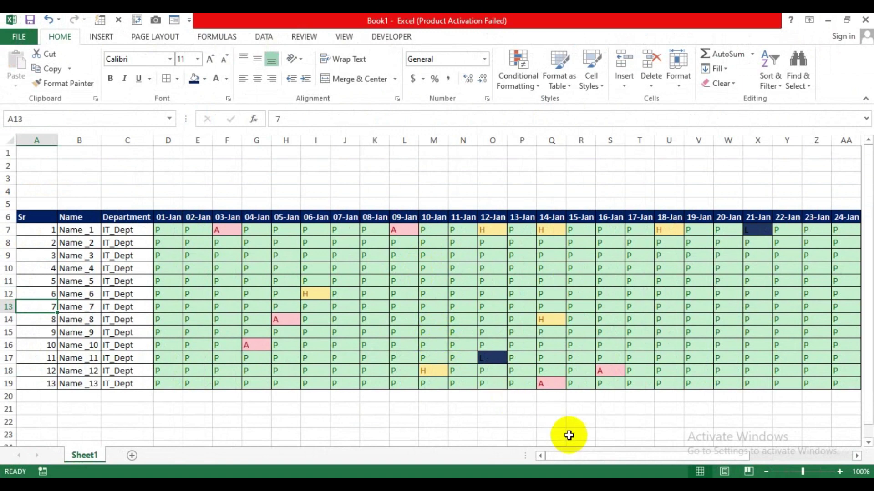
pyautogui.moveTo(571, 457); pyautogui.dragTo(703, 440)
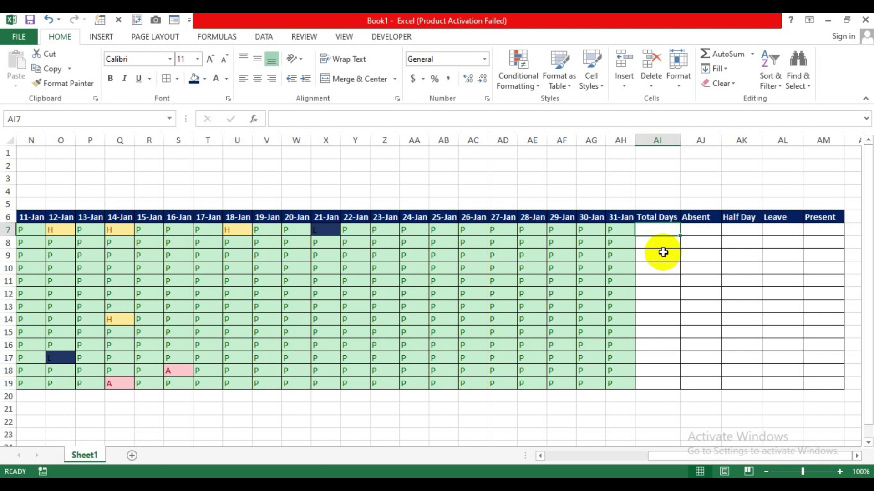
# Enter =COUNTA(D7:AH7) in AI7 and fill it down to AI19, giving 31 per row
pyautogui.write('=')
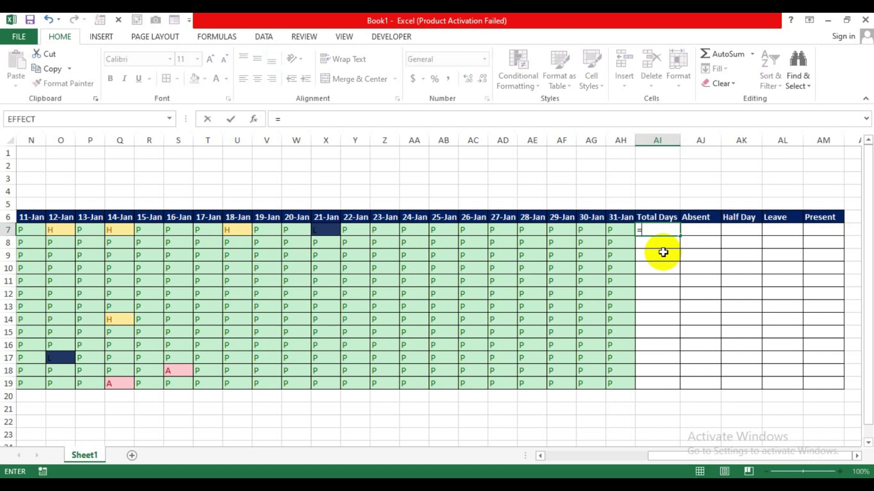
pyautogui.write('counta')
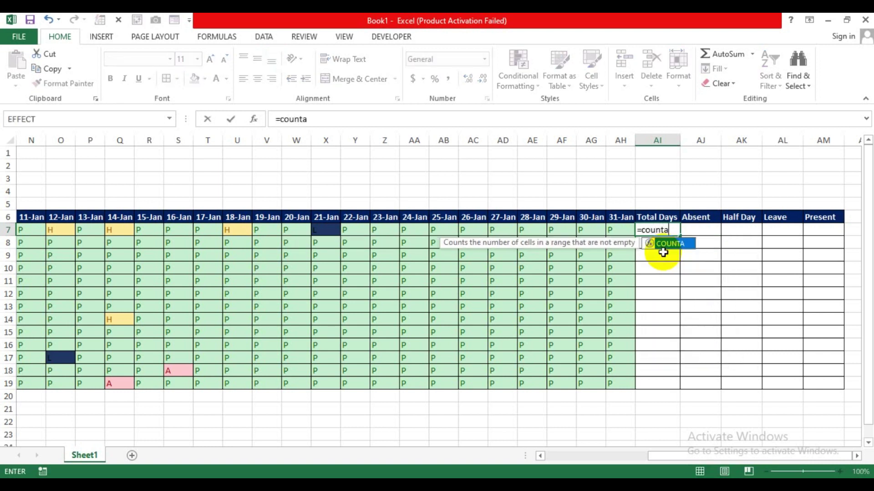
pyautogui.press('Tab')
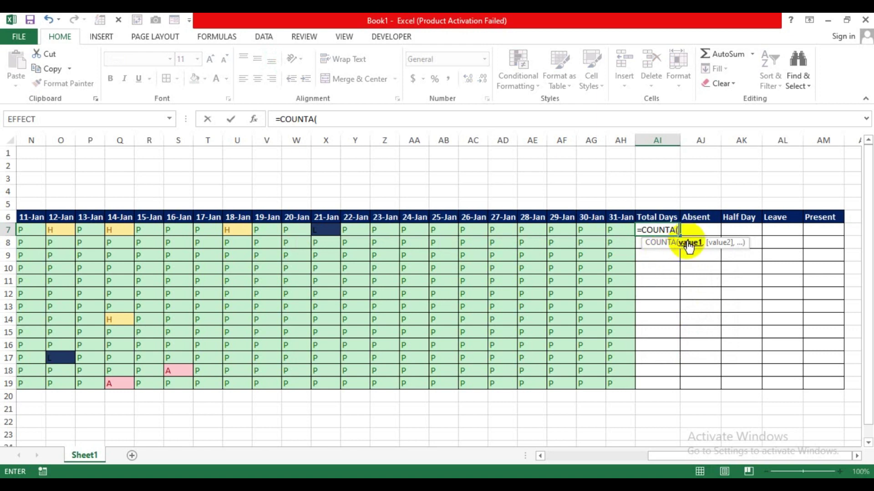
pyautogui.moveTo(617, 231); pyautogui.dragTo(3, 226)
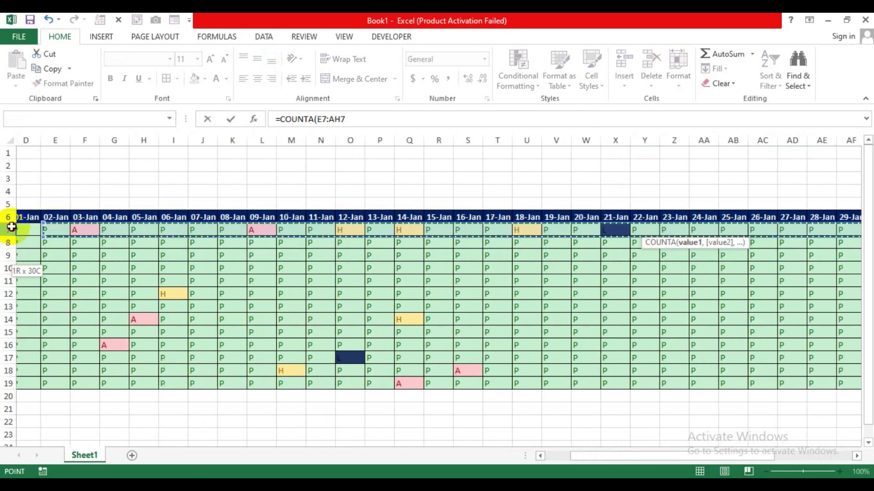
pyautogui.moveTo(2, 225); pyautogui.dragTo(171, 233)
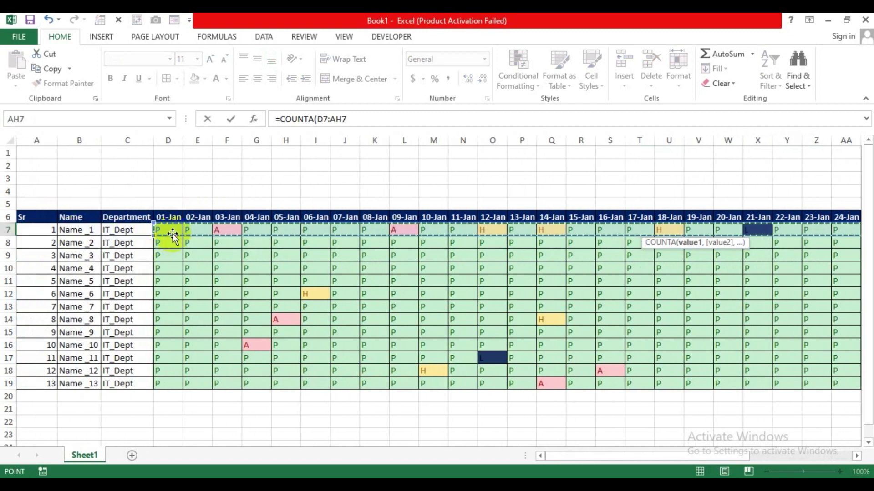
pyautogui.moveTo(569, 456); pyautogui.dragTo(678, 456)
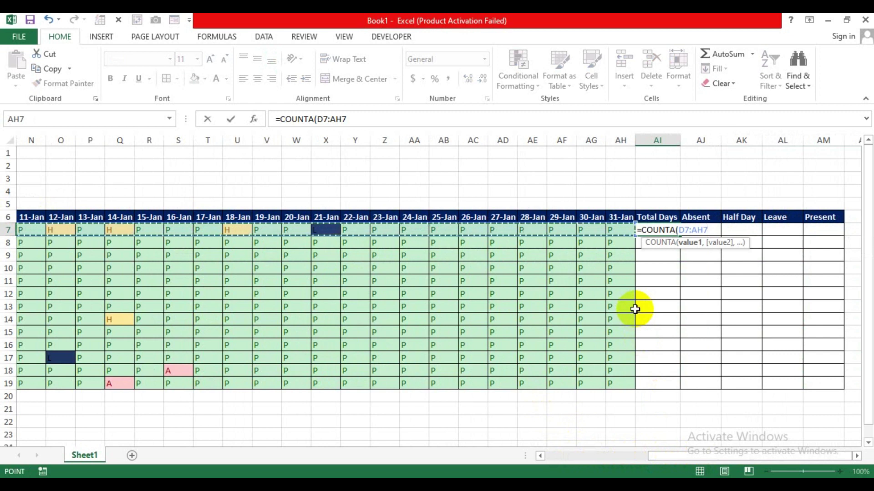
pyautogui.write(')')
pyautogui.press('Return')
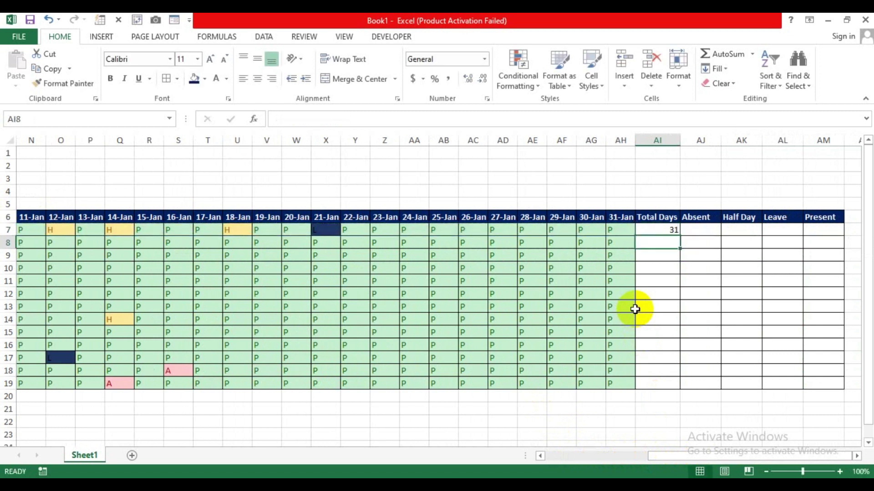
pyautogui.click(655, 229)
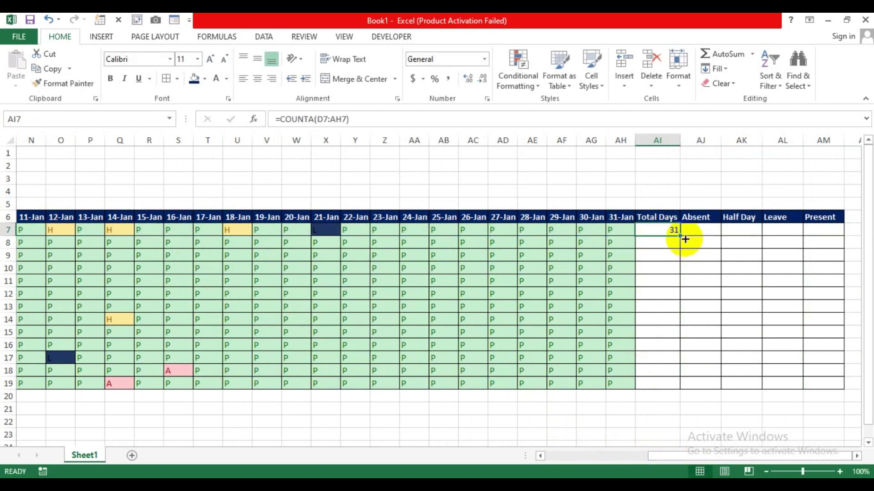
pyautogui.moveTo(678, 236); pyautogui.dragTo(678, 386)
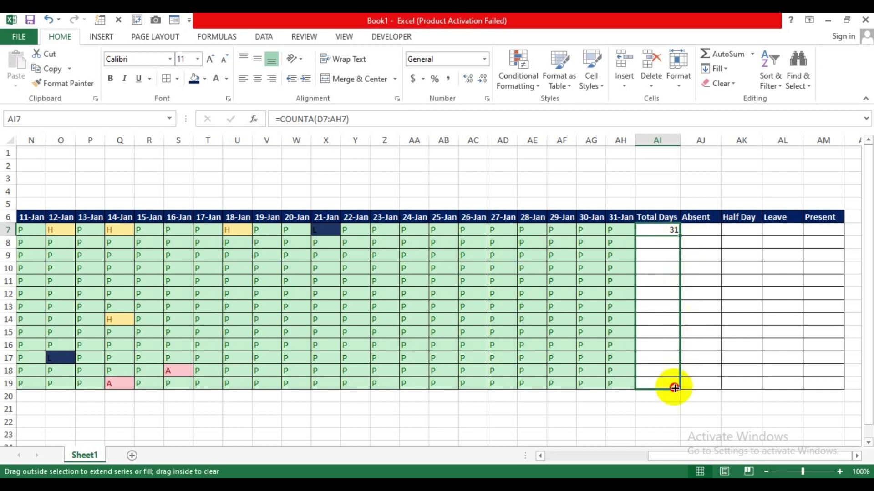
# Enter =COUNTIF(D7:AH7,"A") in AJ7 to count the first employee's absences
pyautogui.click(718, 231)
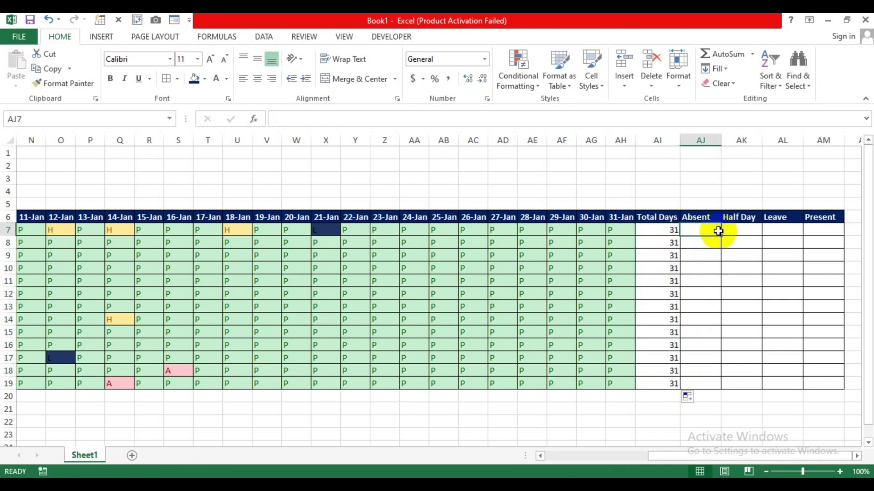
pyautogui.write('=')
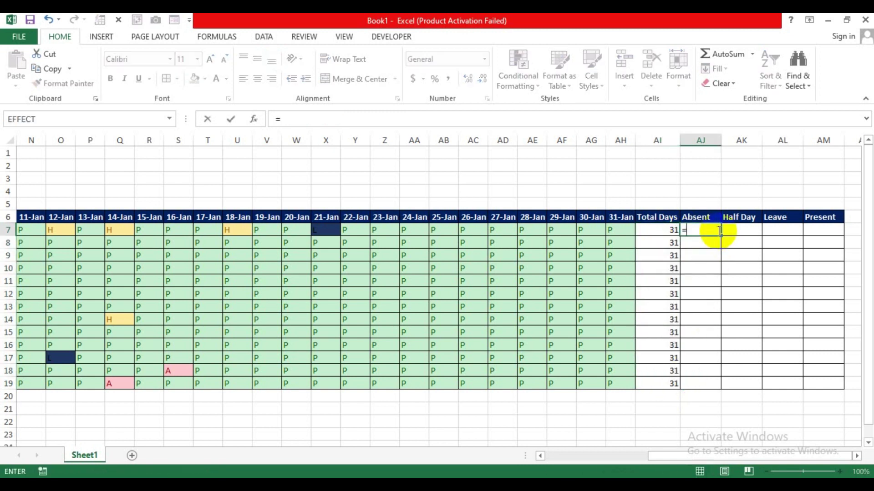
pyautogui.write('count')
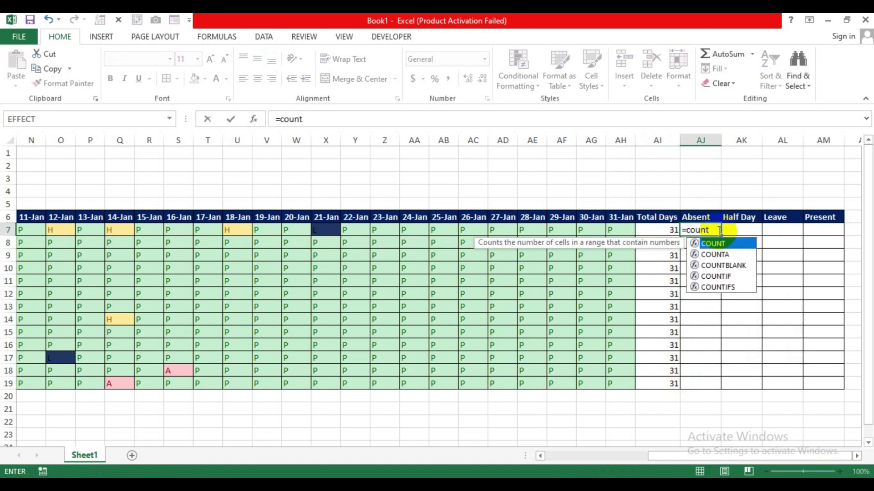
pyautogui.press('Down')
pyautogui.press('Down')
pyautogui.press('Down')
pyautogui.press('Tab')
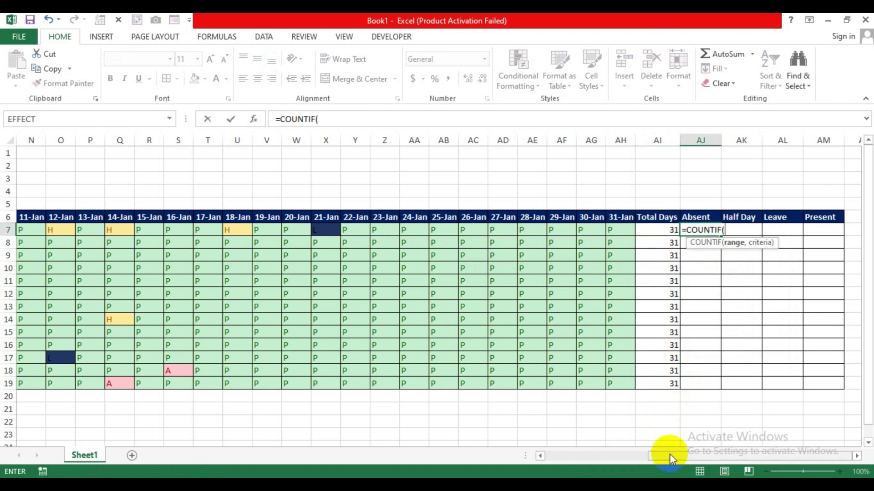
pyautogui.moveTo(670, 457); pyautogui.dragTo(548, 462)
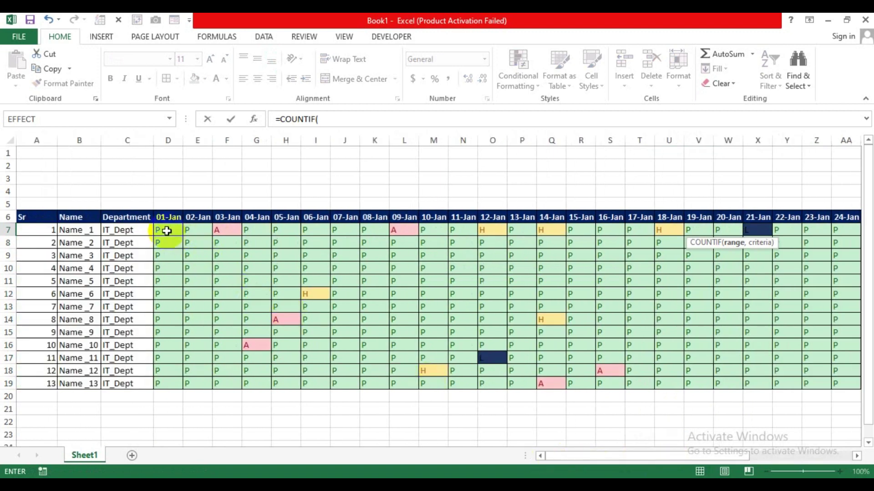
pyautogui.moveTo(166, 230); pyautogui.dragTo(799, 231)
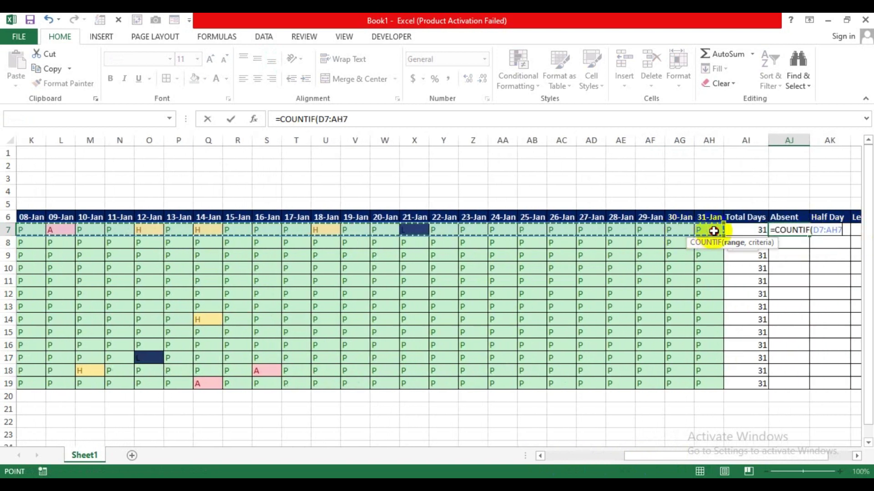
pyautogui.moveTo(799, 231); pyautogui.dragTo(714, 230)
pyautogui.write(',')
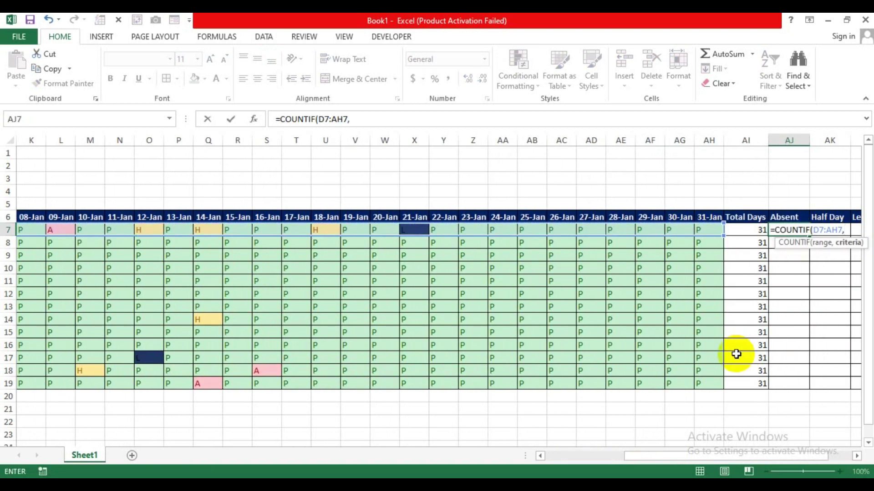
pyautogui.click(857, 455)
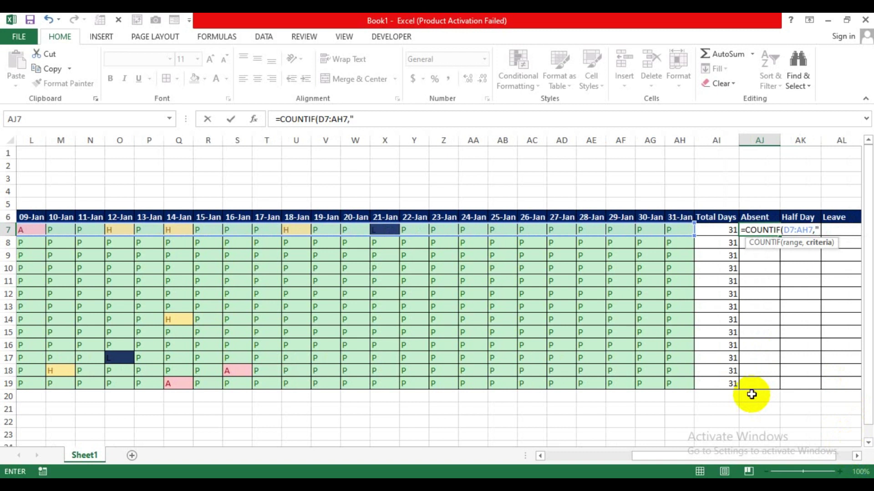
pyautogui.write('A')
pyautogui.press('Return')
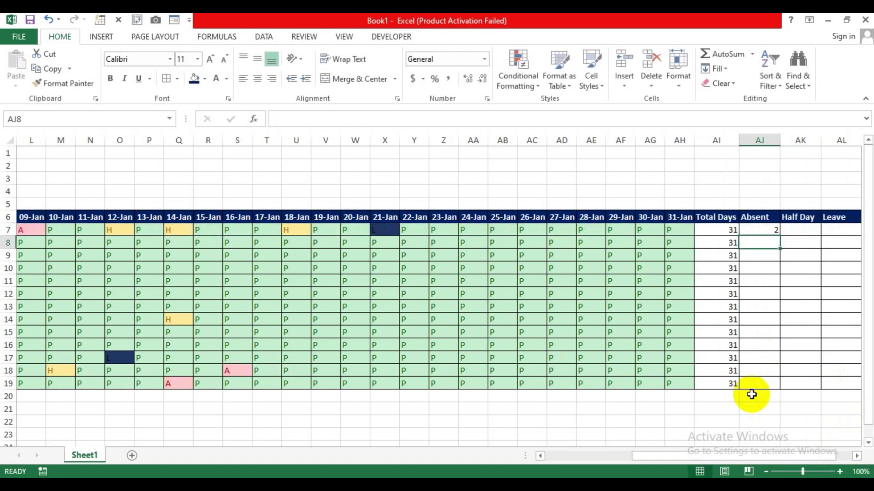
# Verify the 03-Jan and 09-Jan absences, fill AJ7 down to AJ19, and begin a COUNT formula in AK7
pyautogui.click(761, 231)
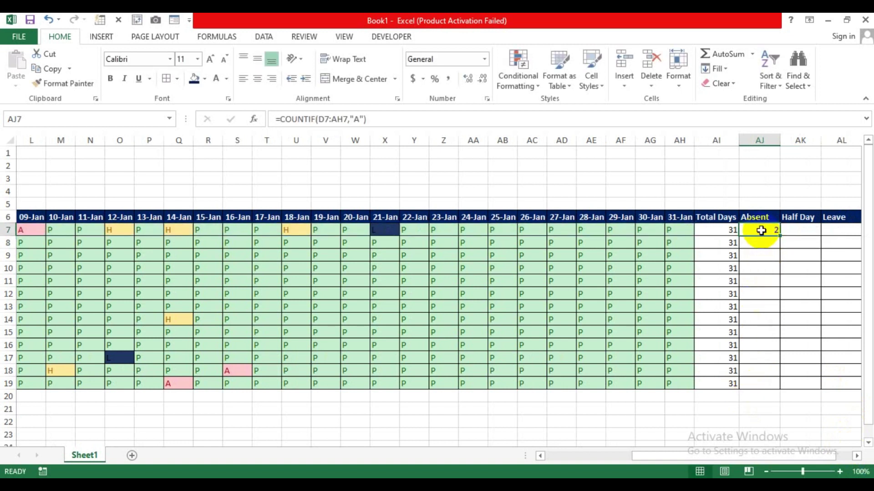
pyautogui.moveTo(643, 456)
pyautogui.mouseDown()
pyautogui.moveTo(548, 457)
pyautogui.moveTo(691, 456)
pyautogui.mouseUp()
pyautogui.click(226, 235)
pyautogui.click(401, 230)
pyautogui.click(715, 230)
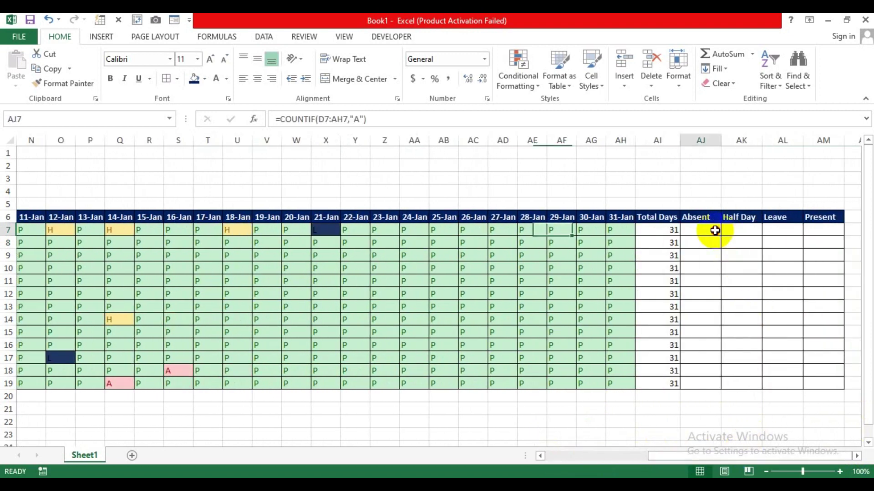
pyautogui.moveTo(721, 237); pyautogui.dragTo(703, 387)
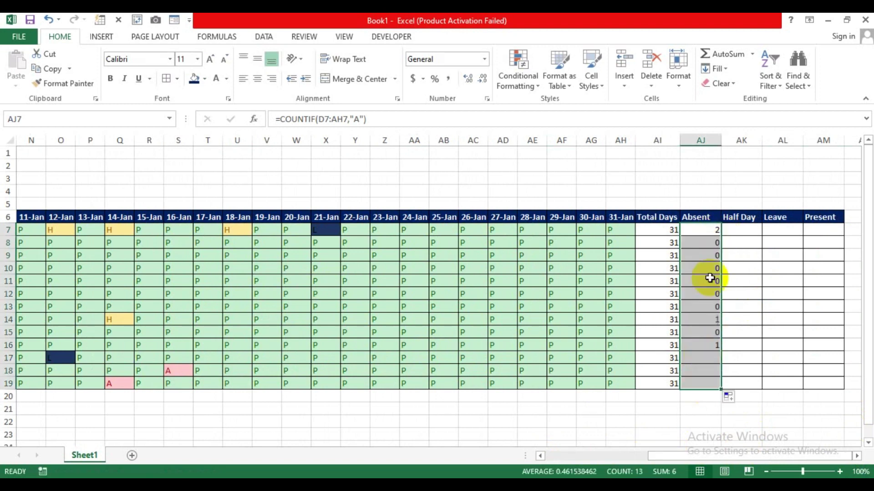
pyautogui.click(743, 231)
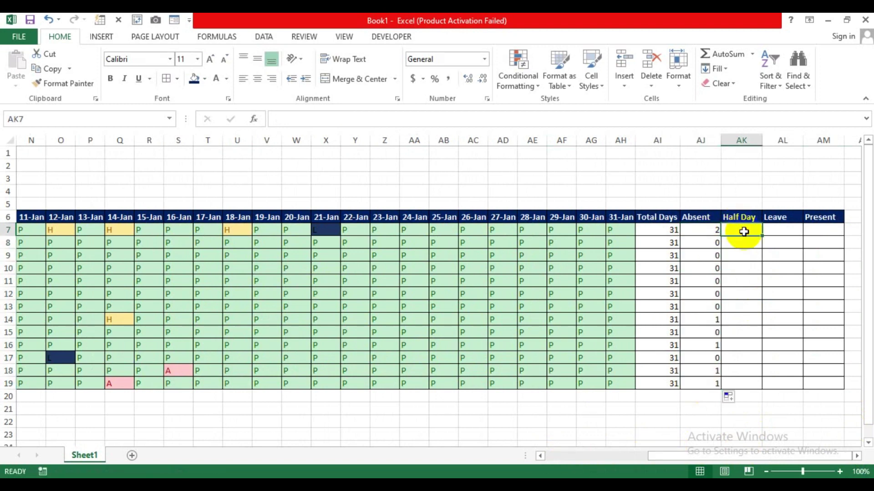
pyautogui.write('=count')
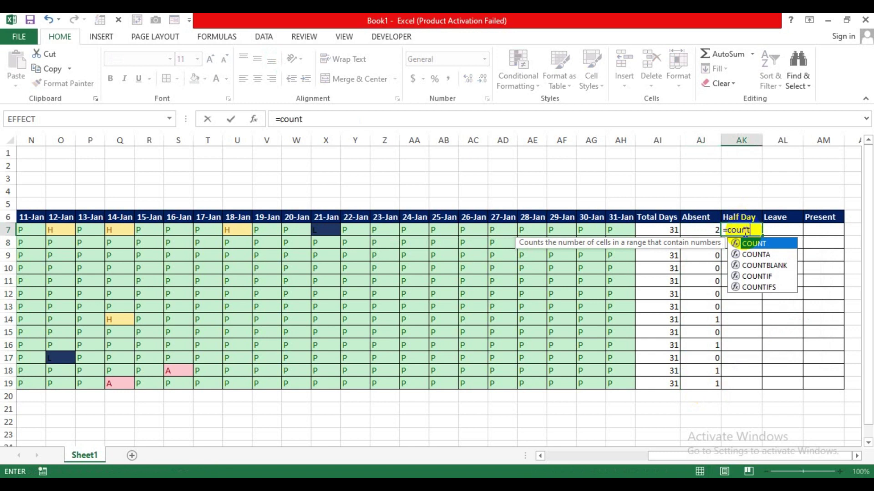
# Complete =COUNTIF(D7:AH7,"H") in AK7 and copy it down to AK19, showing 3 first
pyautogui.press('Down')
pyautogui.press('Down')
pyautogui.press('Down')
pyautogui.press('Tab')
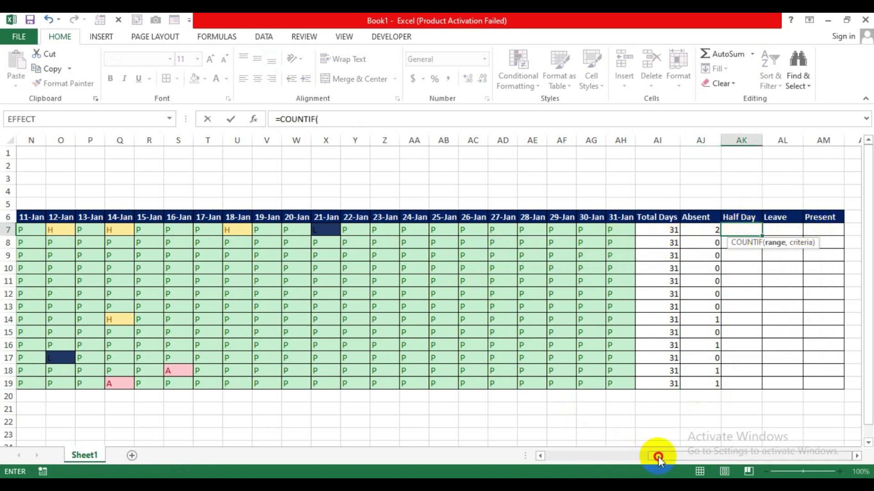
pyautogui.moveTo(657, 456); pyautogui.dragTo(542, 460)
pyautogui.moveTo(171, 231)
pyautogui.mouseDown()
pyautogui.moveTo(854, 234)
pyautogui.moveTo(714, 232)
pyautogui.mouseUp()
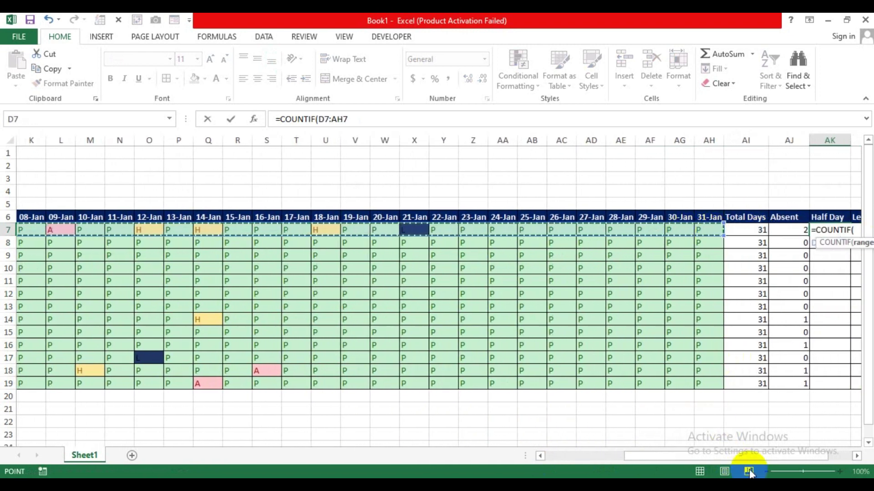
pyautogui.moveTo(748, 456); pyautogui.dragTo(775, 456)
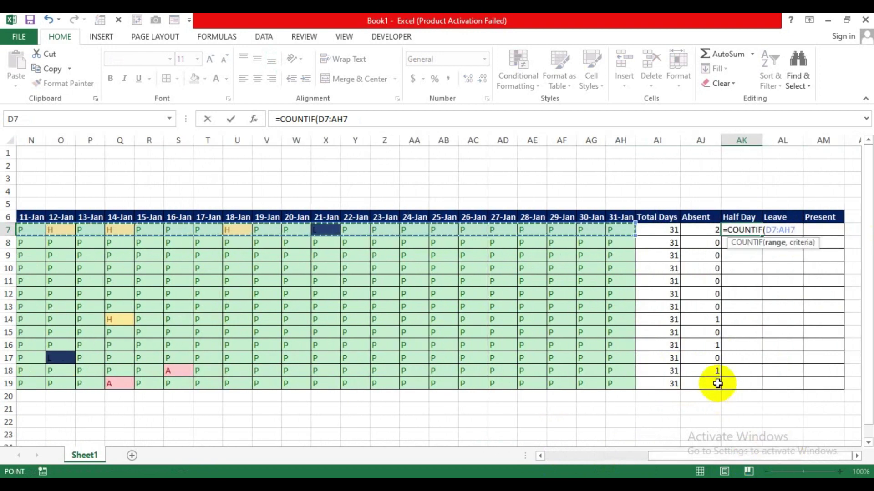
pyautogui.write(',"')
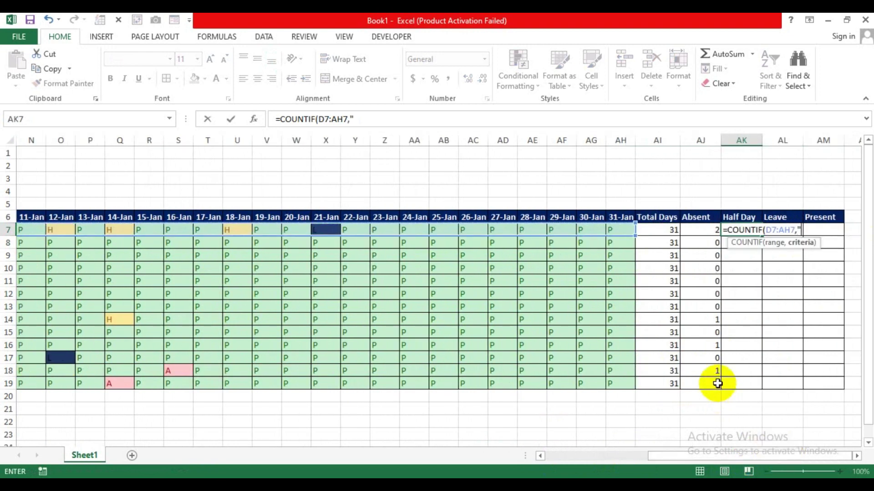
pyautogui.write('H')
pyautogui.press('Return')
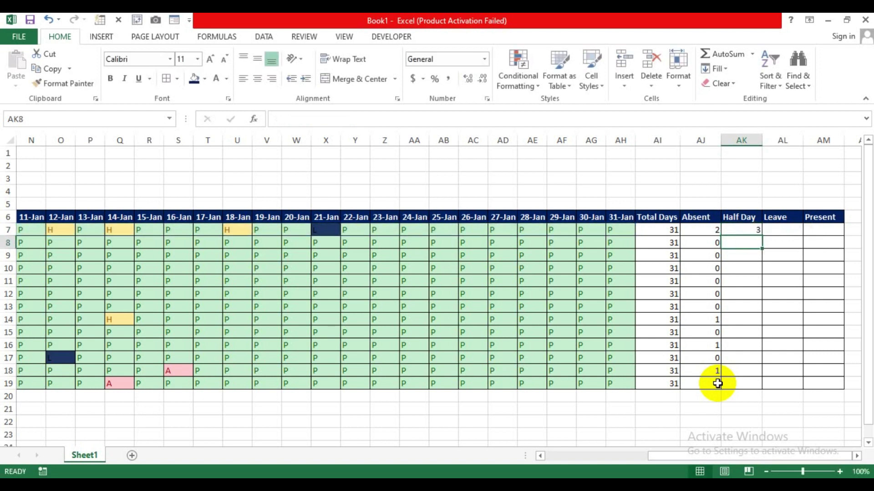
pyautogui.click(745, 229)
pyautogui.doubleClick(761, 236)
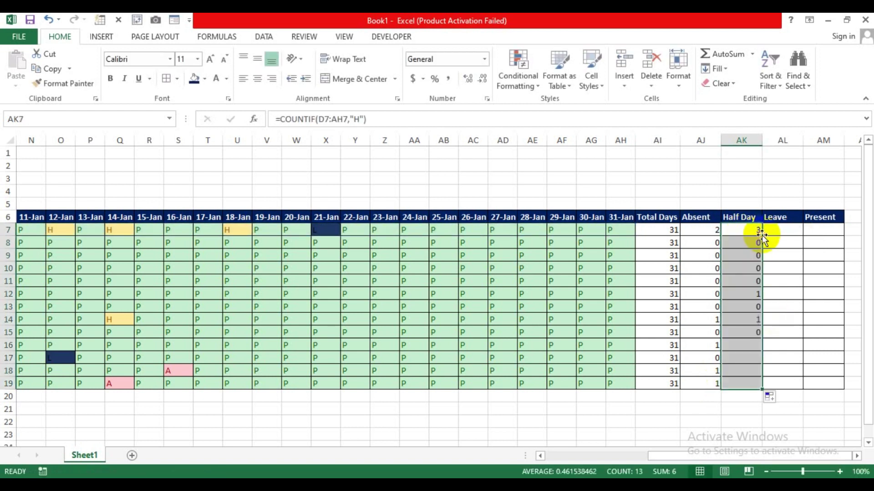
pyautogui.press('Right')
# Enter =COUNTIF(D7:AH7,"L") in AL7 and fill it down to AL19
pyautogui.write('=')
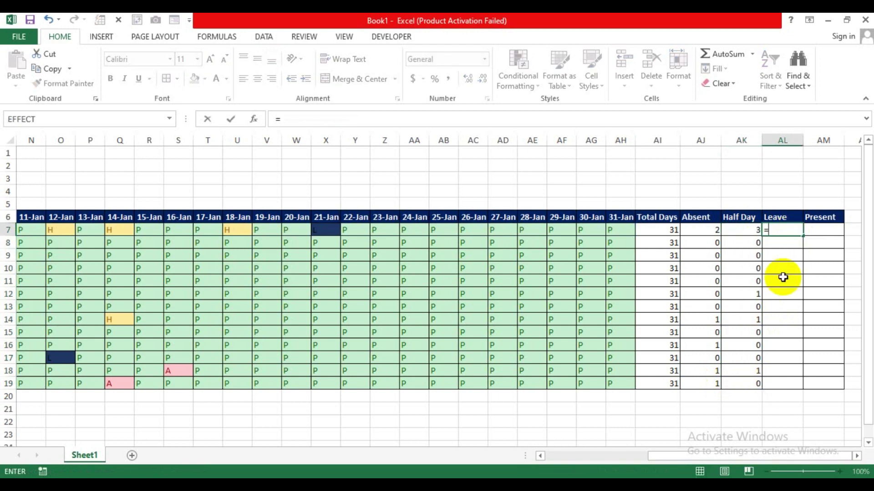
pyautogui.write('countif')
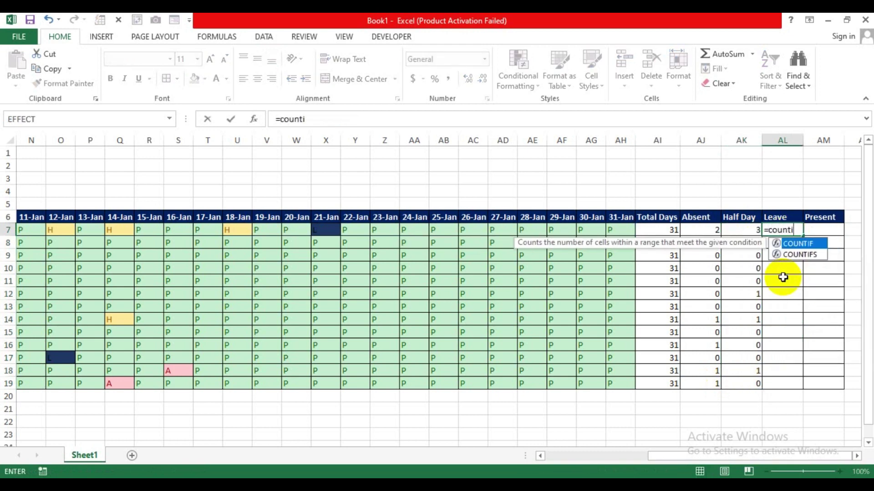
pyautogui.press('Tab')
pyautogui.moveTo(733, 456); pyautogui.dragTo(484, 404)
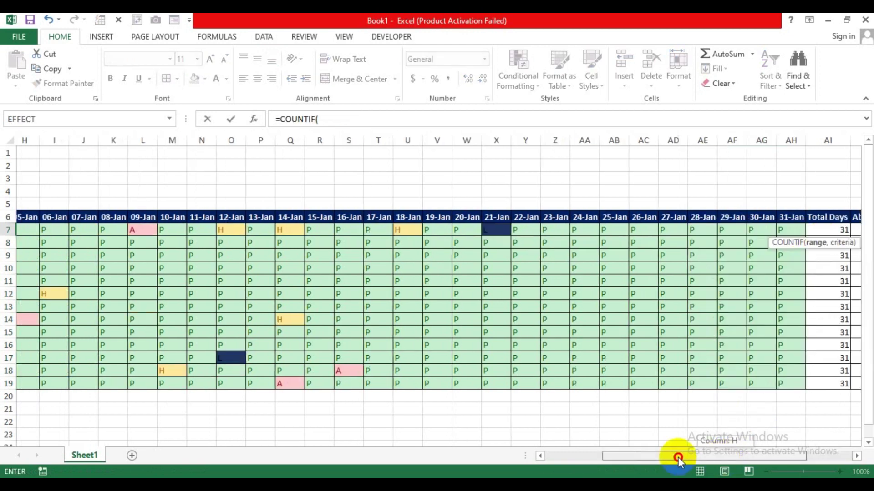
pyautogui.moveTo(161, 227); pyautogui.dragTo(848, 234)
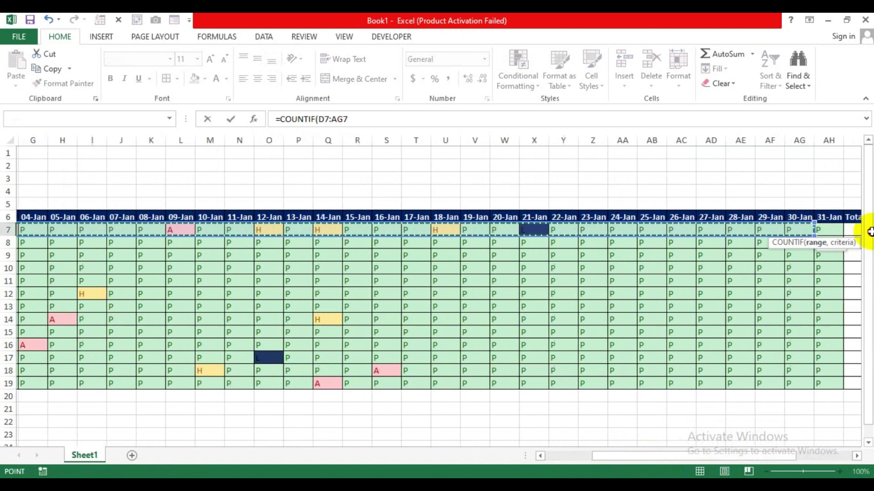
pyautogui.moveTo(848, 234); pyautogui.dragTo(640, 230)
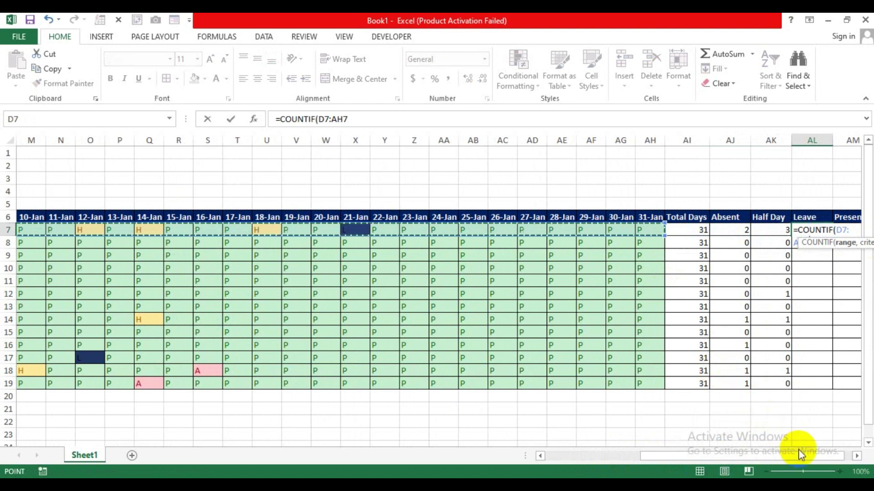
pyautogui.moveTo(798, 452); pyautogui.dragTo(814, 452)
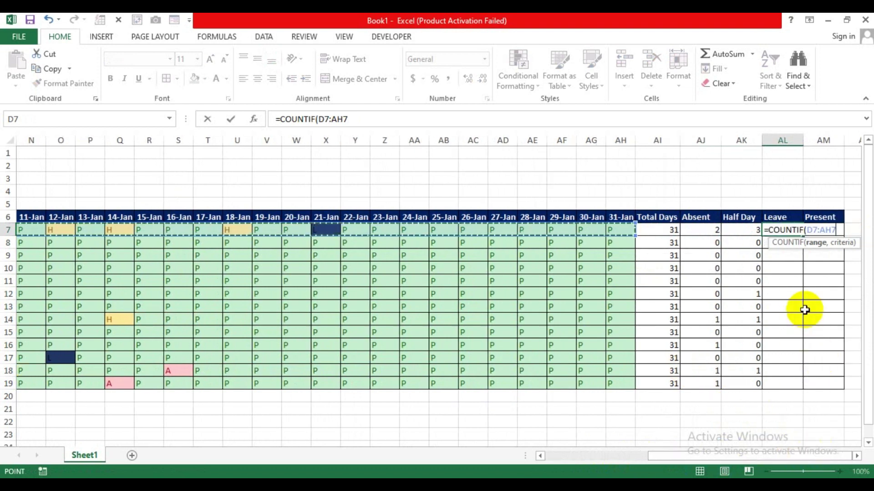
pyautogui.write(',"L')
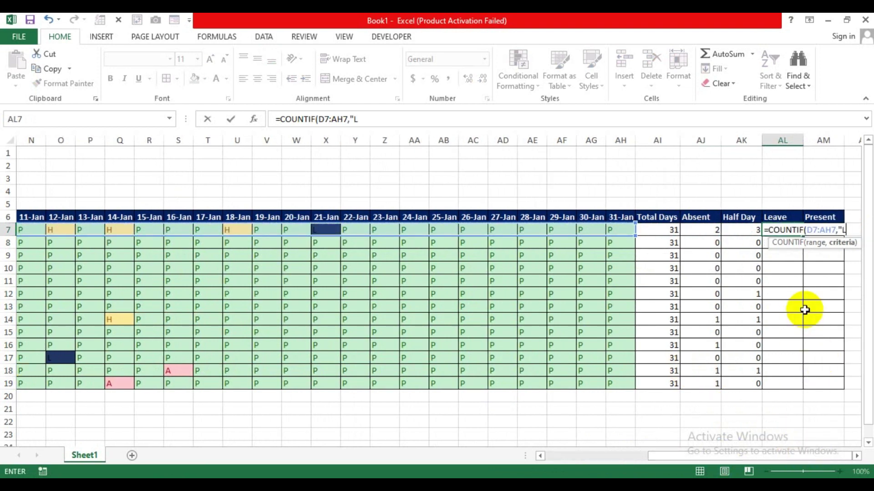
pyautogui.press('Return')
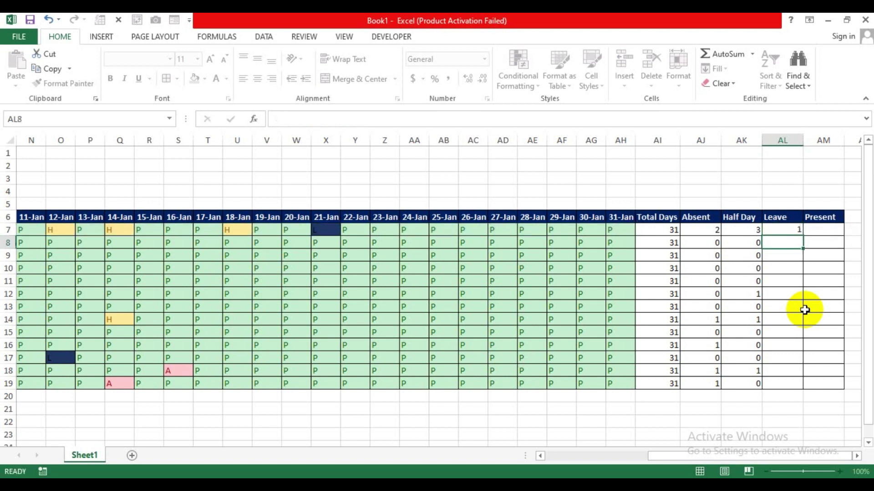
pyautogui.click(791, 231)
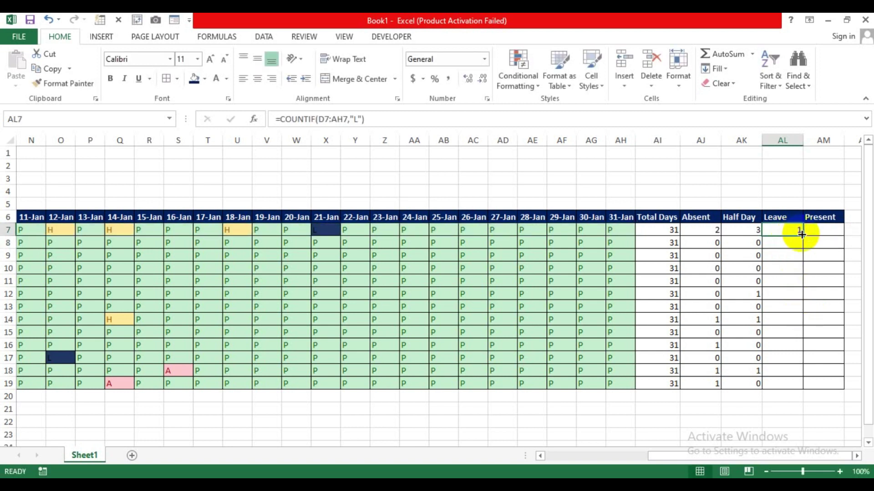
pyautogui.moveTo(802, 236); pyautogui.dragTo(793, 390)
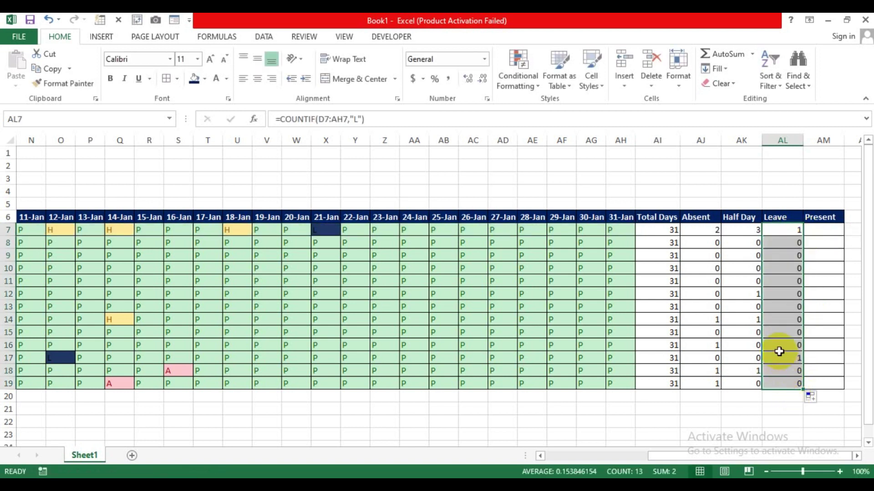
pyautogui.click(654, 231)
pyautogui.moveTo(653, 231); pyautogui.dragTo(664, 364)
pyautogui.click(695, 232)
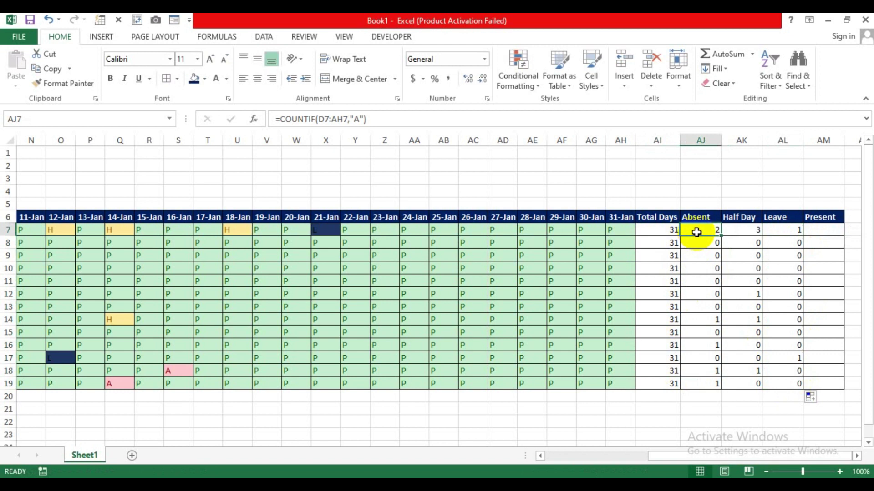
pyautogui.click(738, 231)
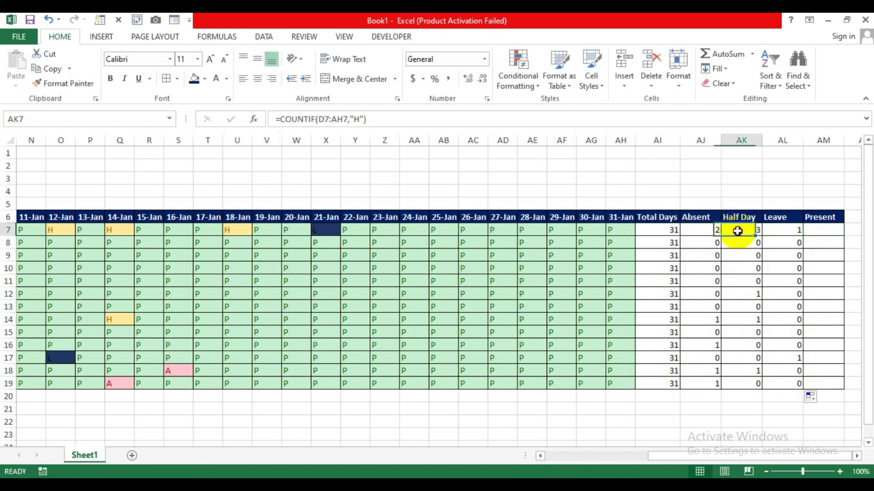
pyautogui.click(785, 231)
pyautogui.click(825, 231)
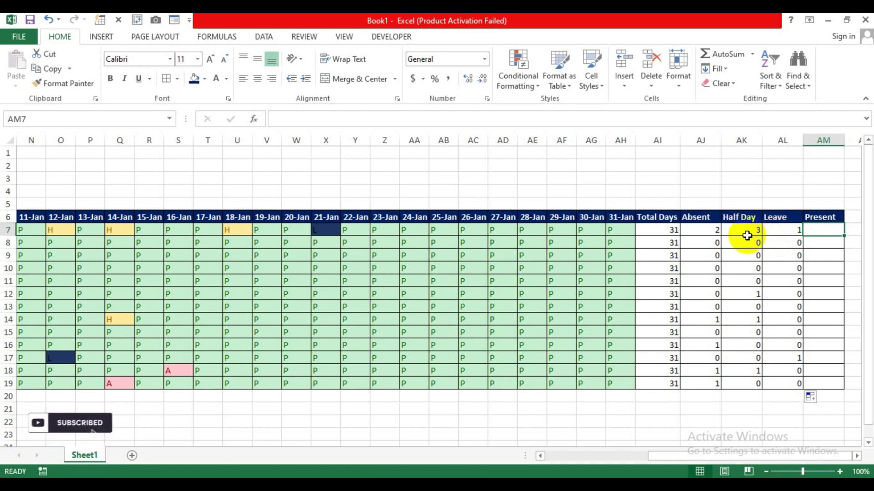
pyautogui.click(740, 235)
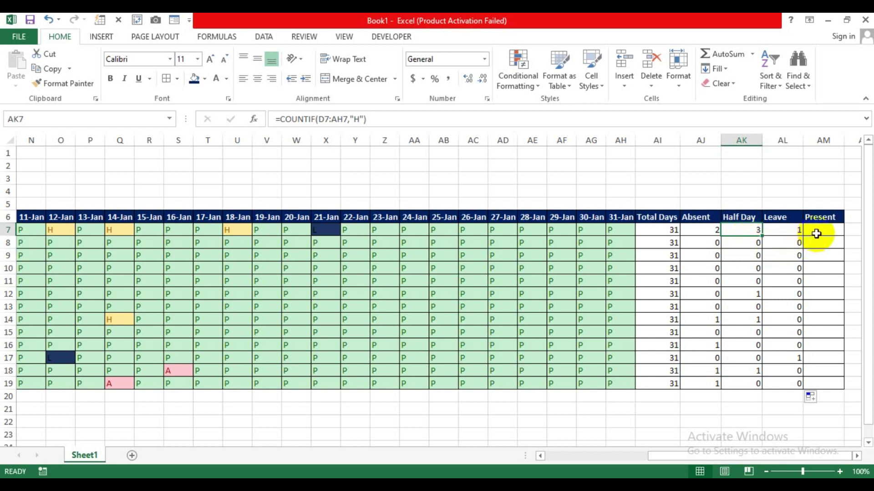
# Enter =AI7-AJ7-(AK7/2) in AM7, giving 27.5 present days for the first employee
pyautogui.click(816, 233)
pyautogui.click(856, 455)
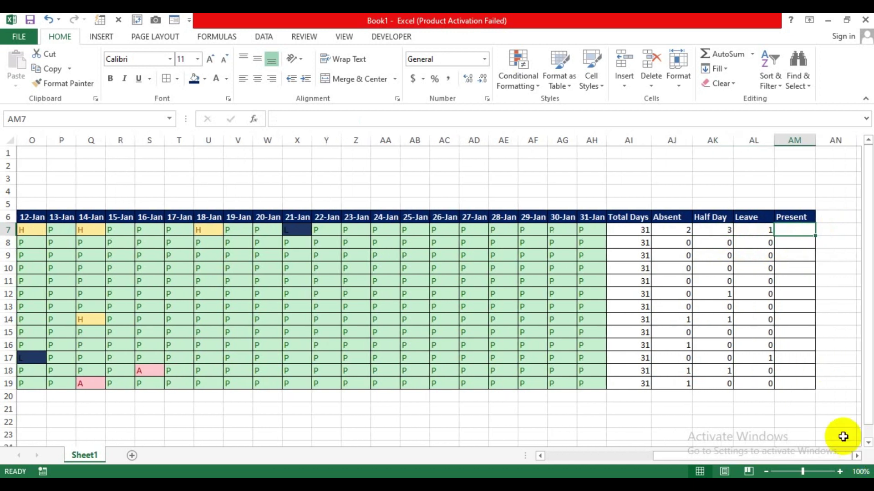
pyautogui.click(856, 456)
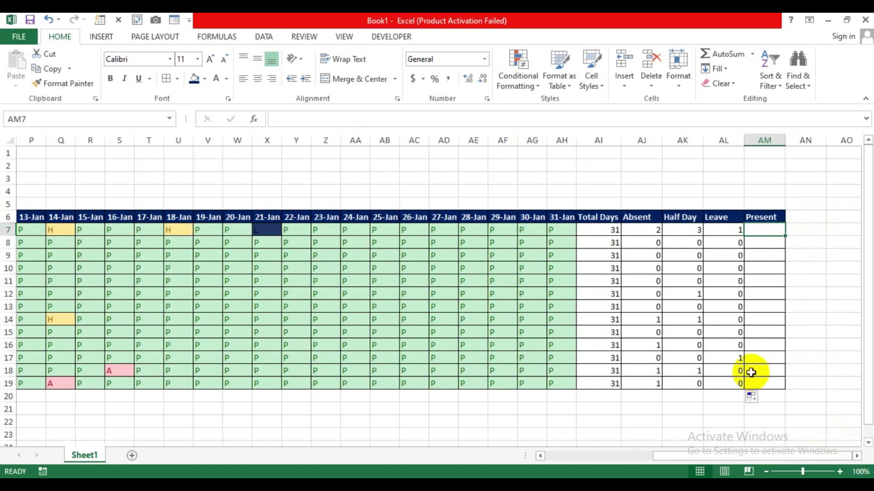
pyautogui.write('=')
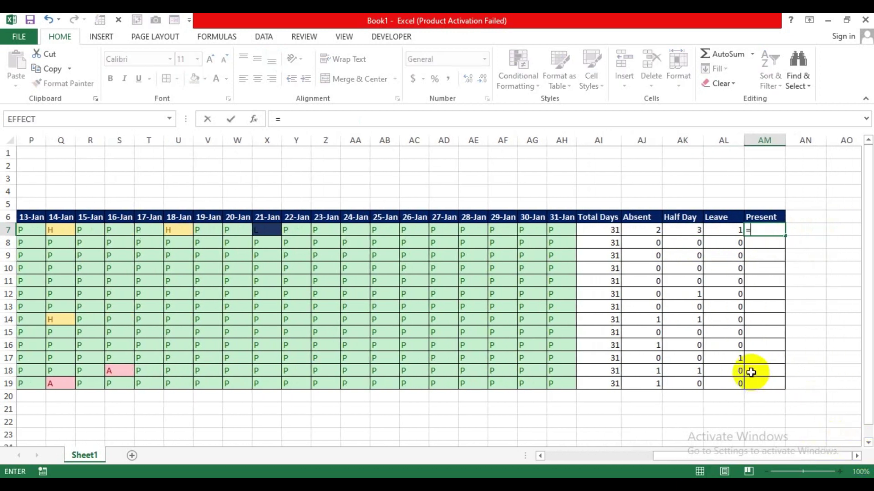
pyautogui.click(600, 232)
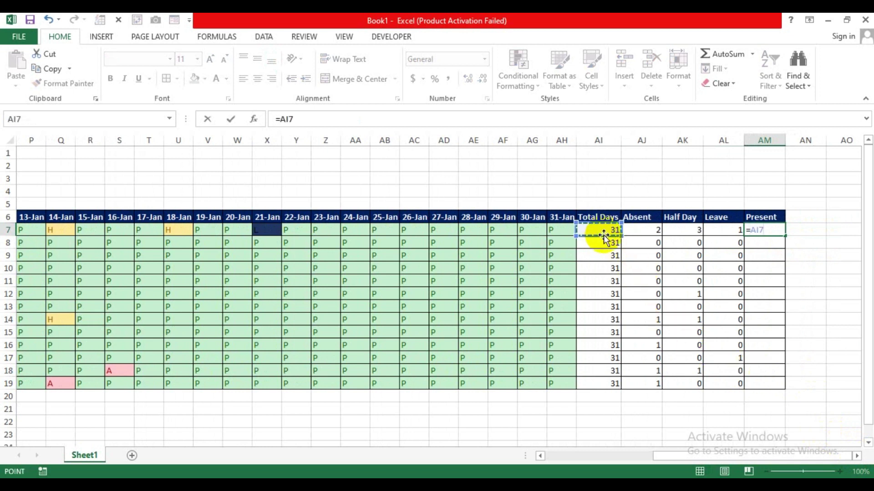
pyautogui.write('-')
pyautogui.click(654, 230)
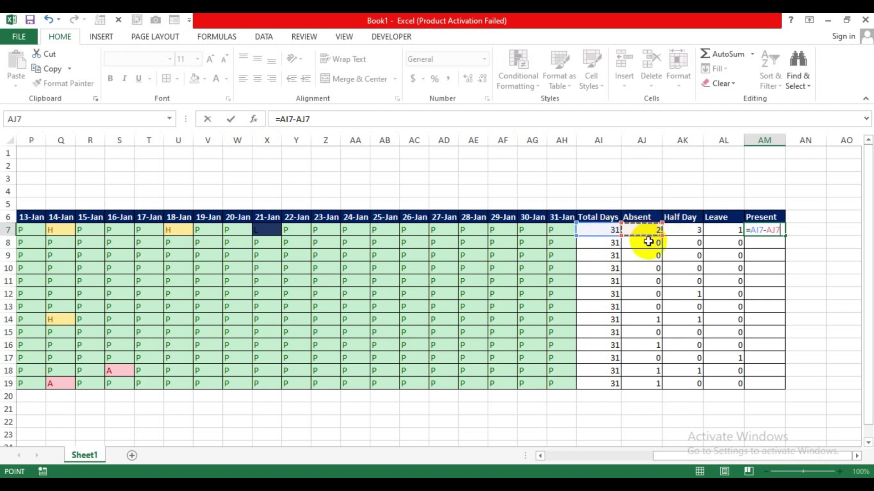
pyautogui.write('-(')
pyautogui.click(677, 229)
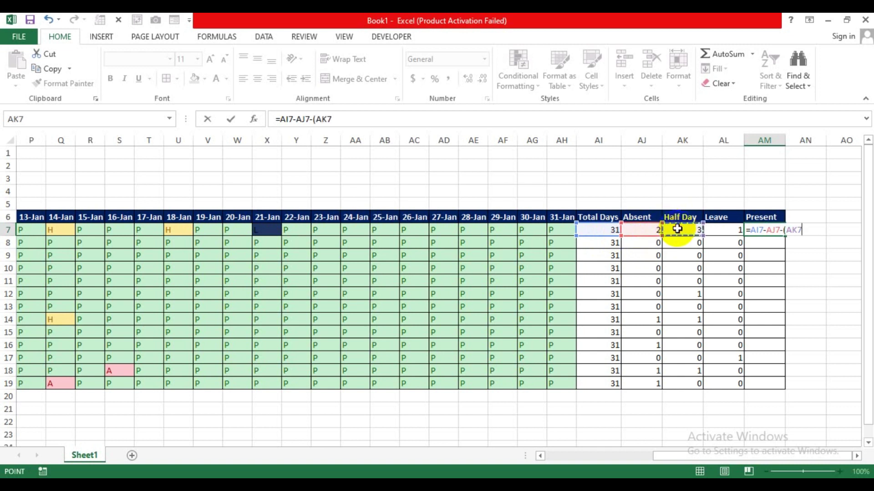
pyautogui.write('/2')
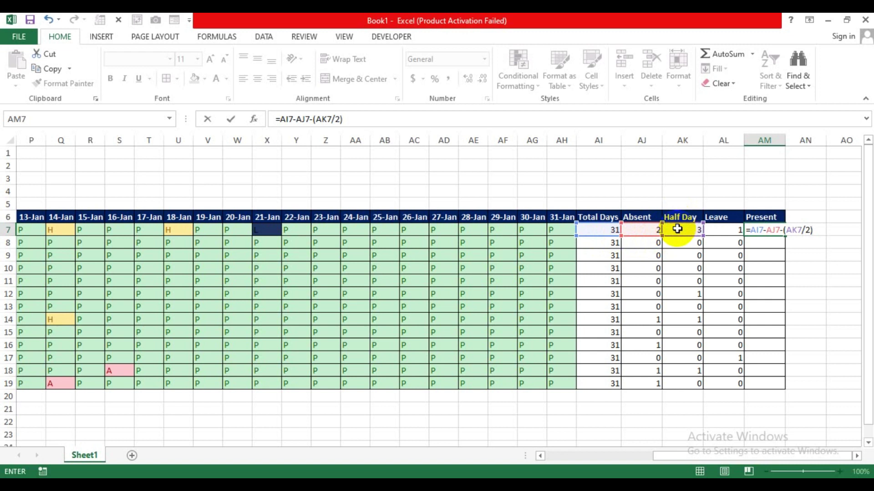
pyautogui.press('Return')
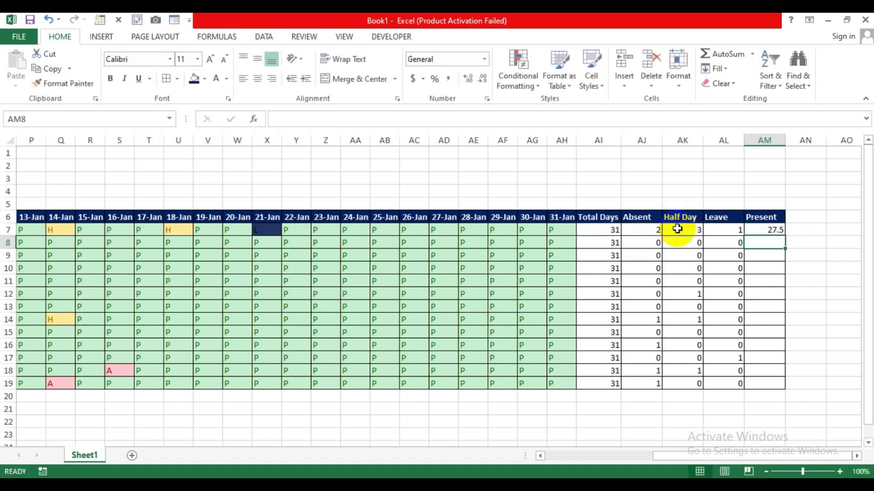
pyautogui.click(770, 231)
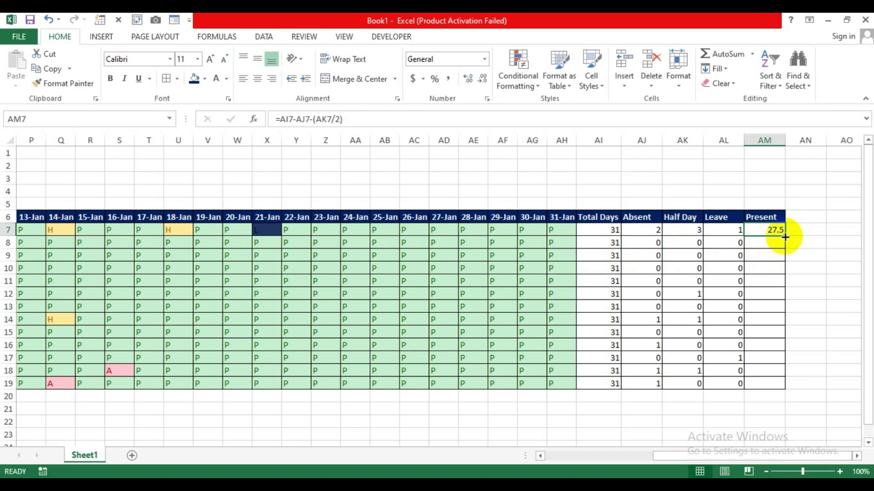
# Fill the AM7 Present formula down to AM19 and check the copied formulas in rows 8–19
pyautogui.moveTo(784, 236); pyautogui.dragTo(785, 382)
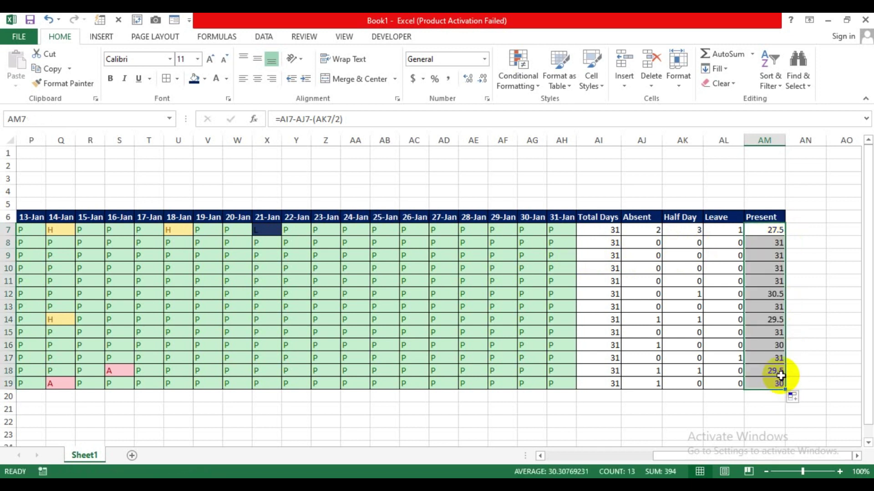
pyautogui.click(772, 243)
pyautogui.click(768, 293)
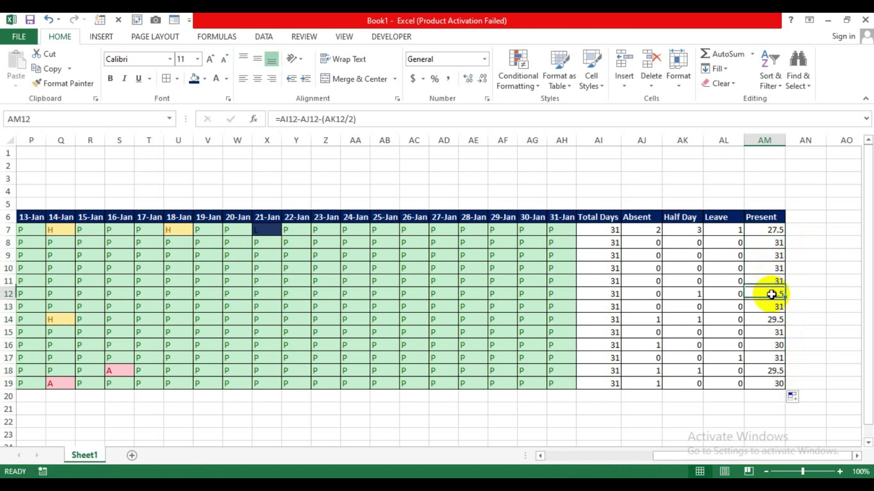
pyautogui.click(769, 308)
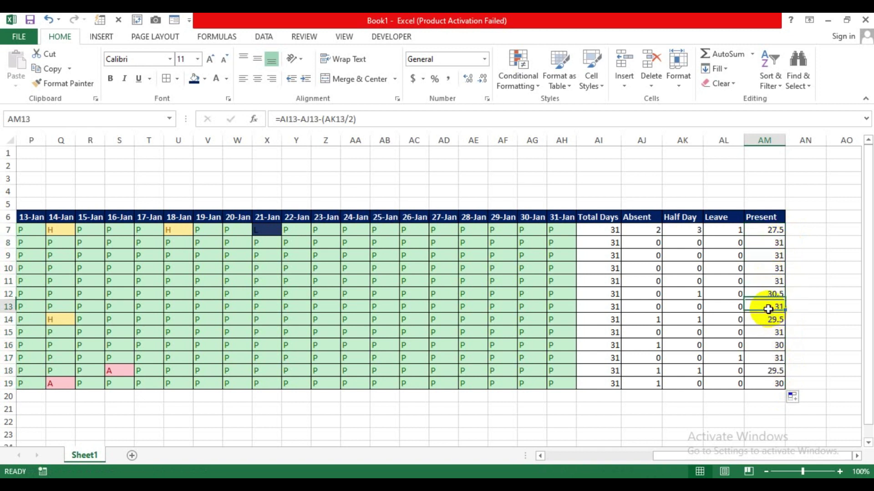
pyautogui.click(768, 318)
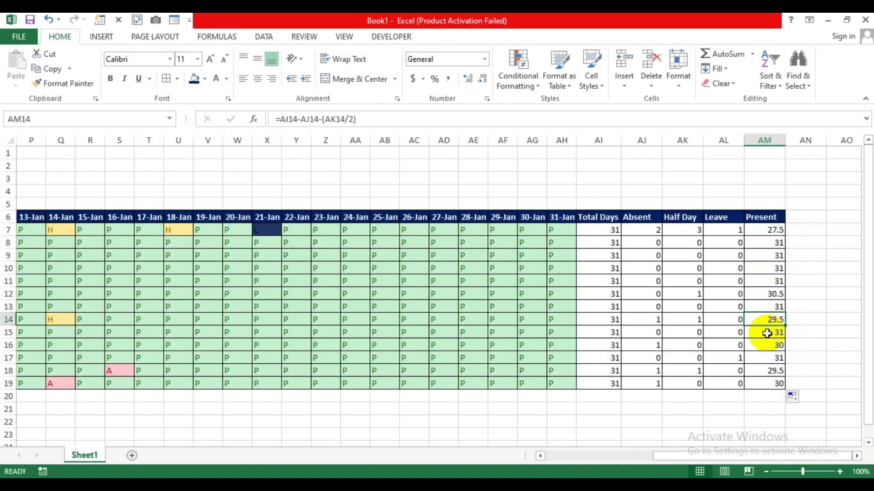
pyautogui.click(767, 333)
pyautogui.click(767, 346)
pyautogui.click(768, 358)
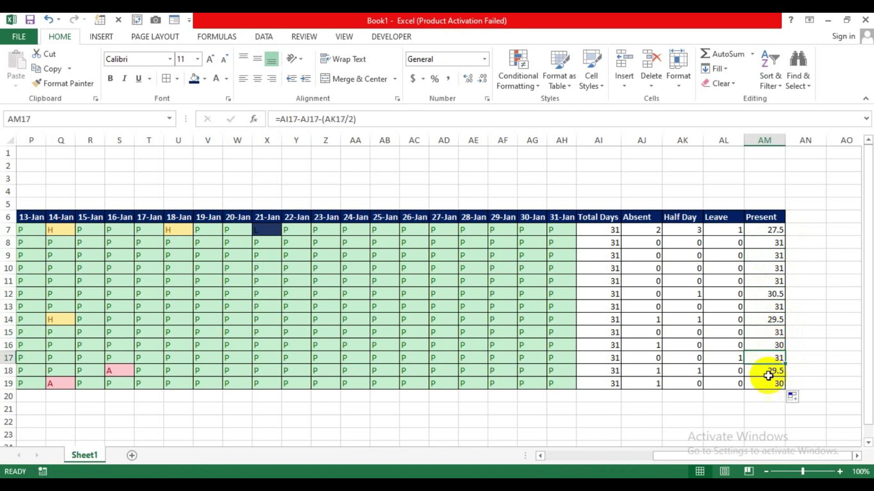
pyautogui.click(768, 371)
pyautogui.click(768, 385)
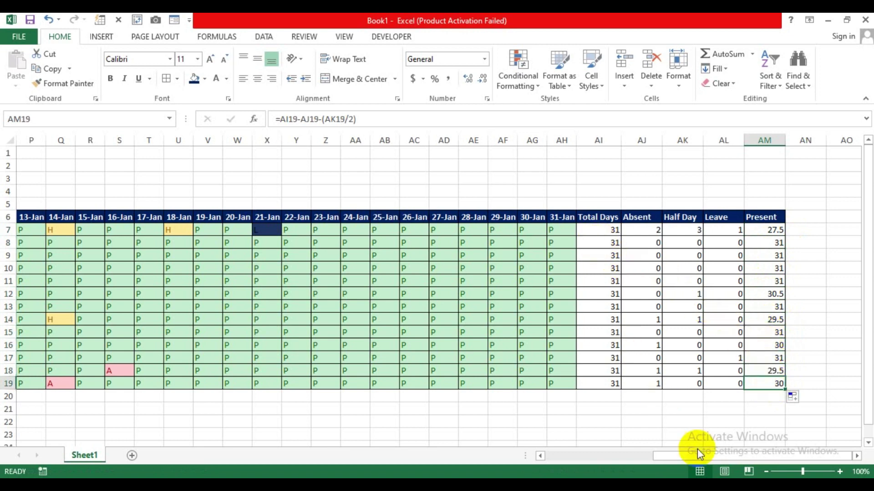
pyautogui.moveTo(697, 455); pyautogui.dragTo(581, 460)
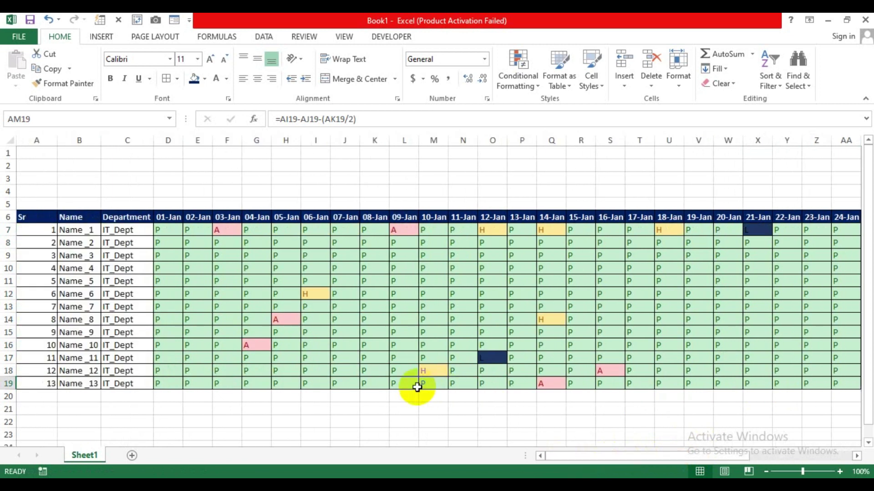